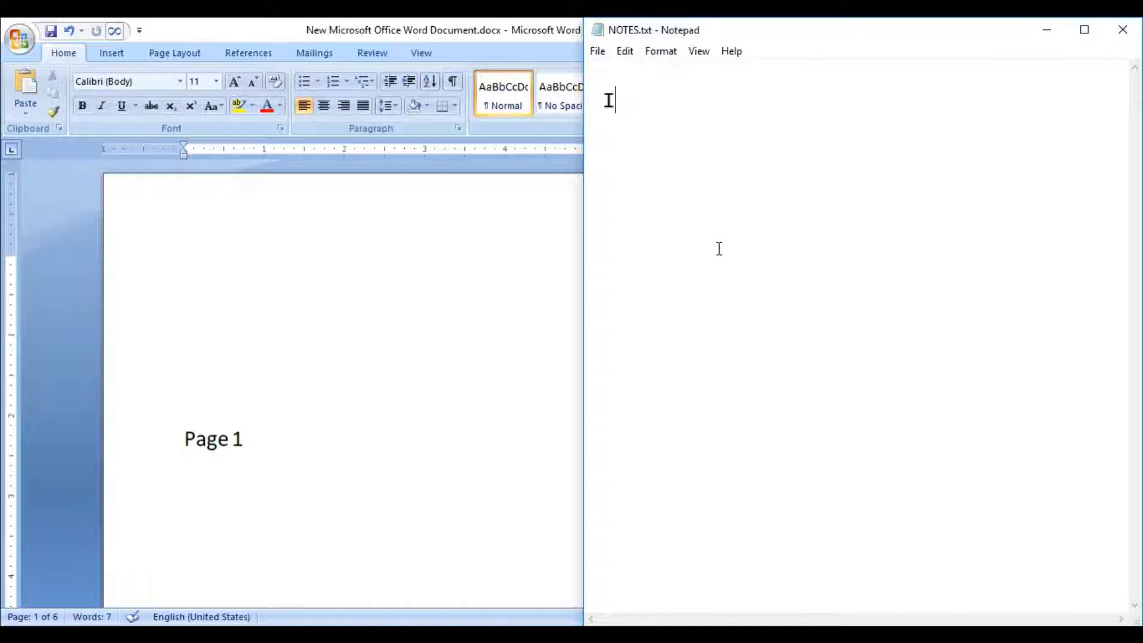
- Type an intro note on finding hidden formats in any Word document and removing its blank pages
type(" will show ")
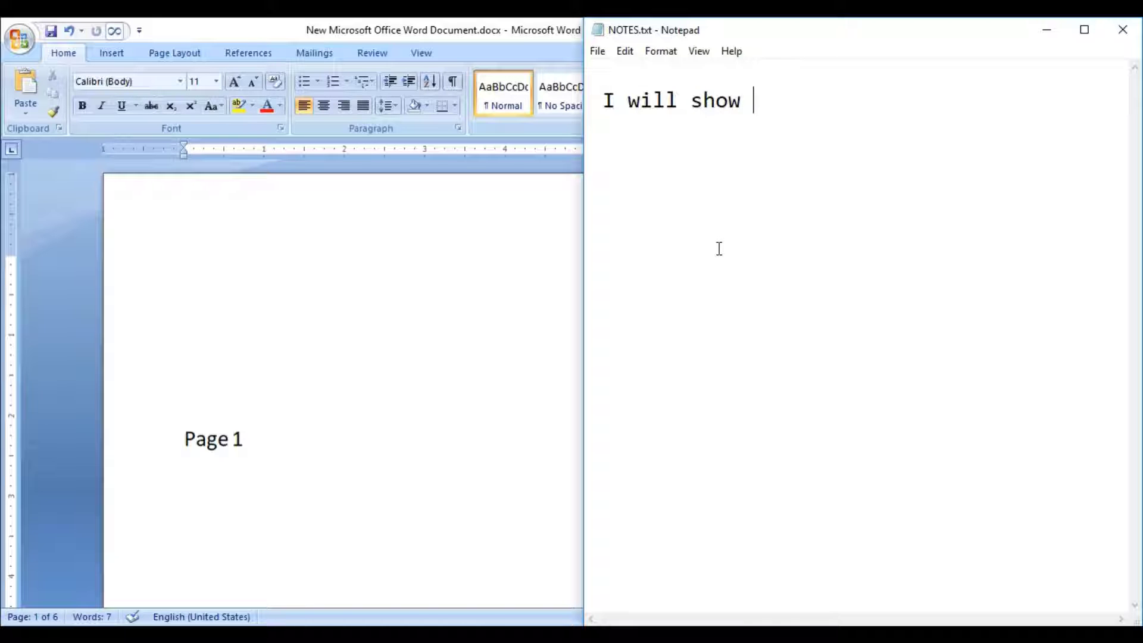
type("you how to ")
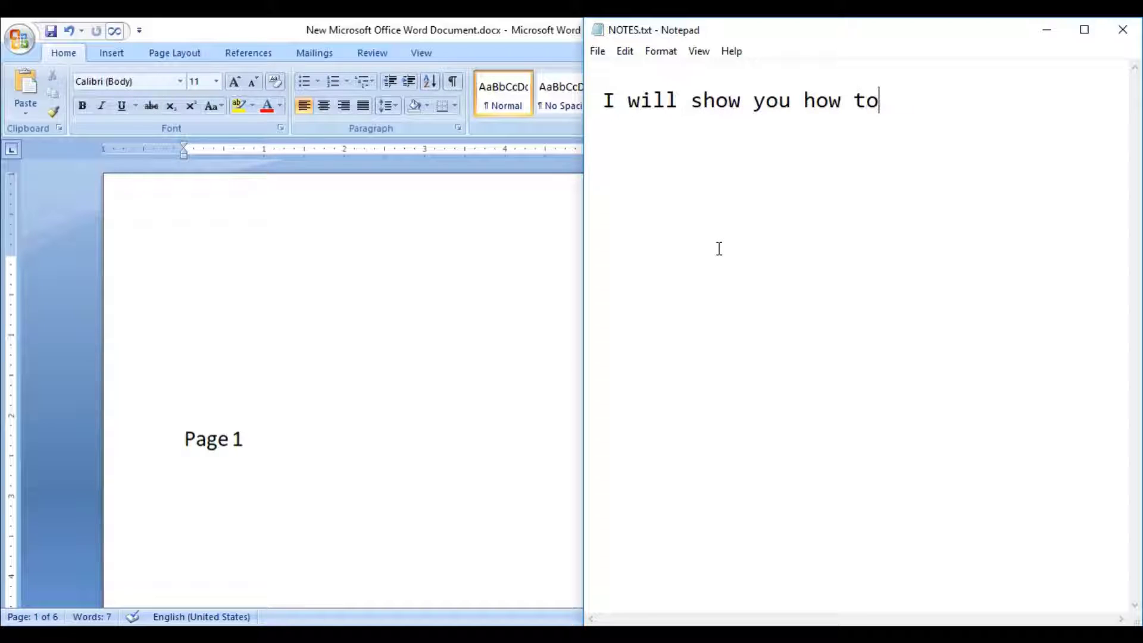
type("check ")
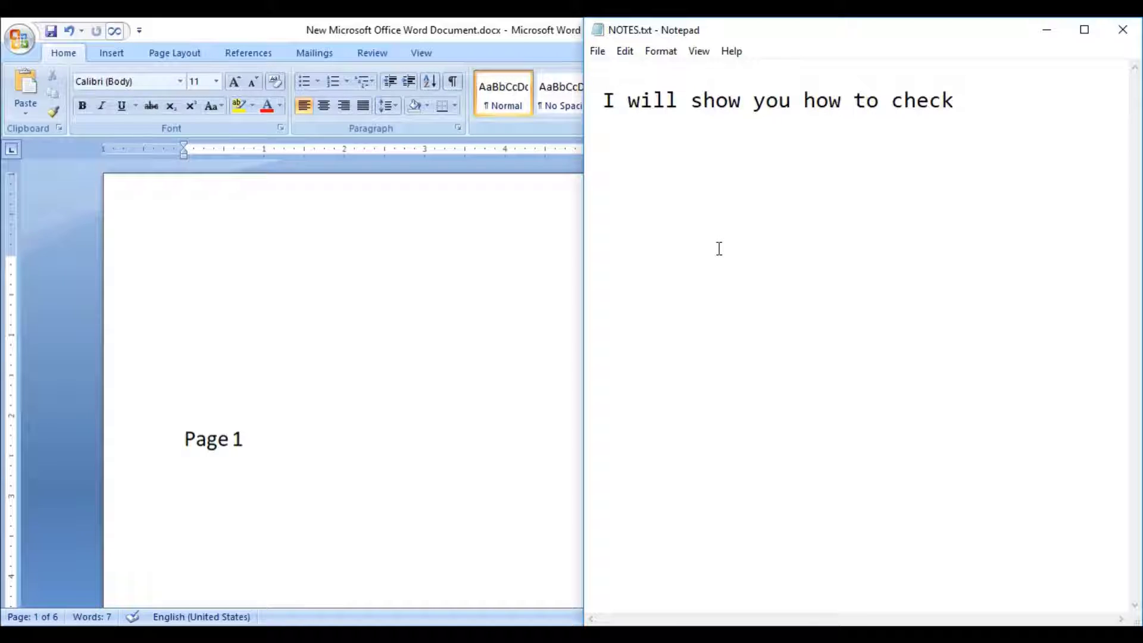
type("extra")
type(" formats")
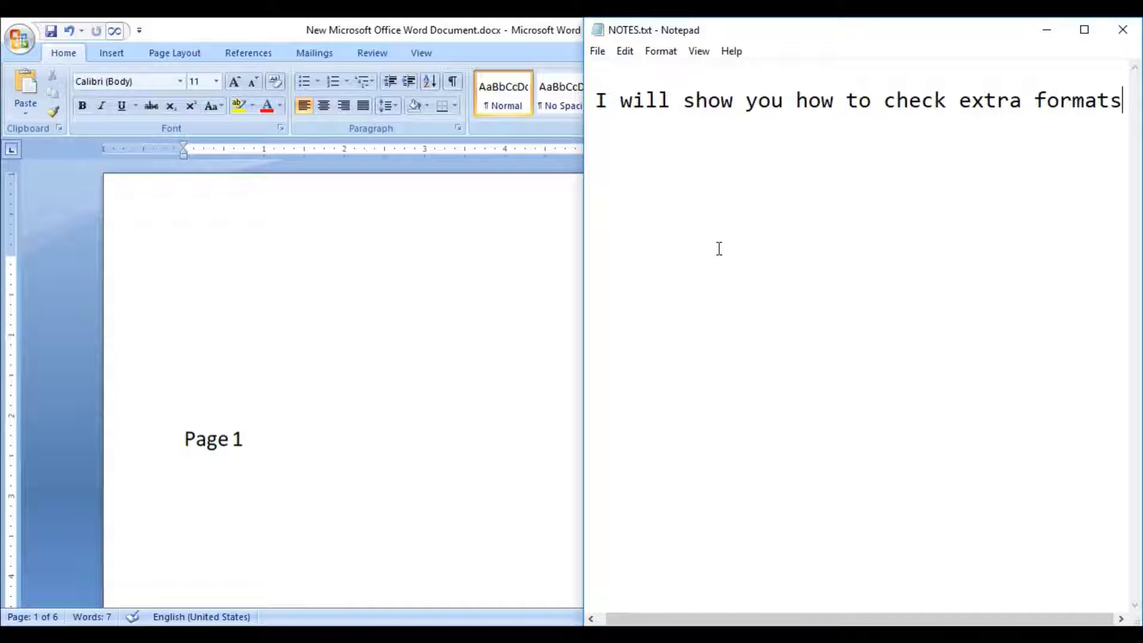
key("Return")
type("i")
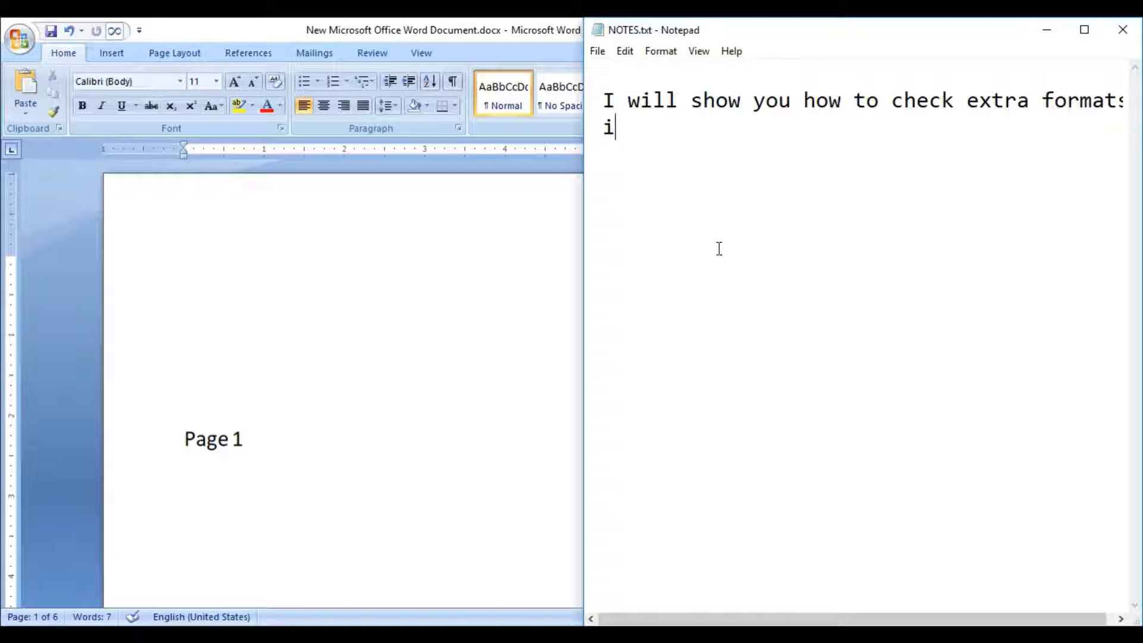
type("n any word ")
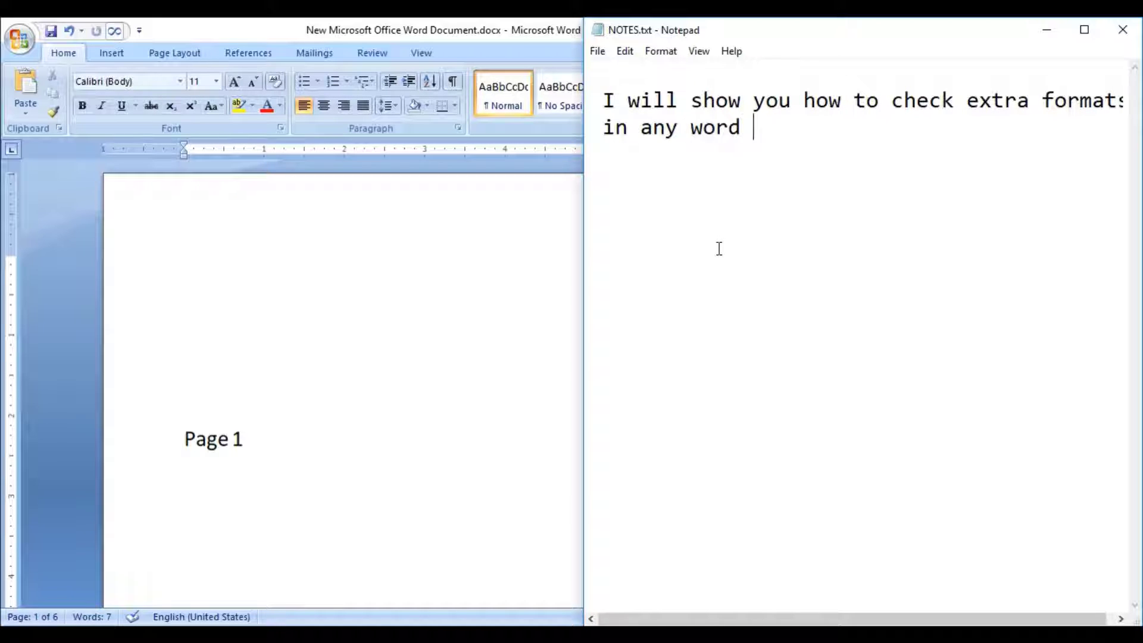
type("document")
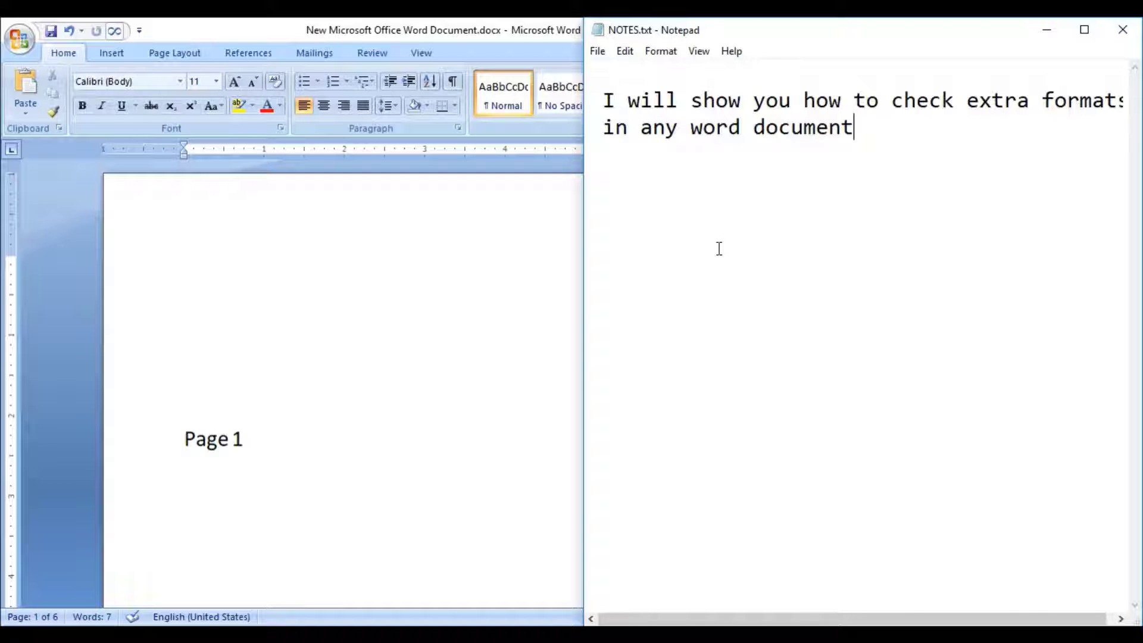
type(" that yo")
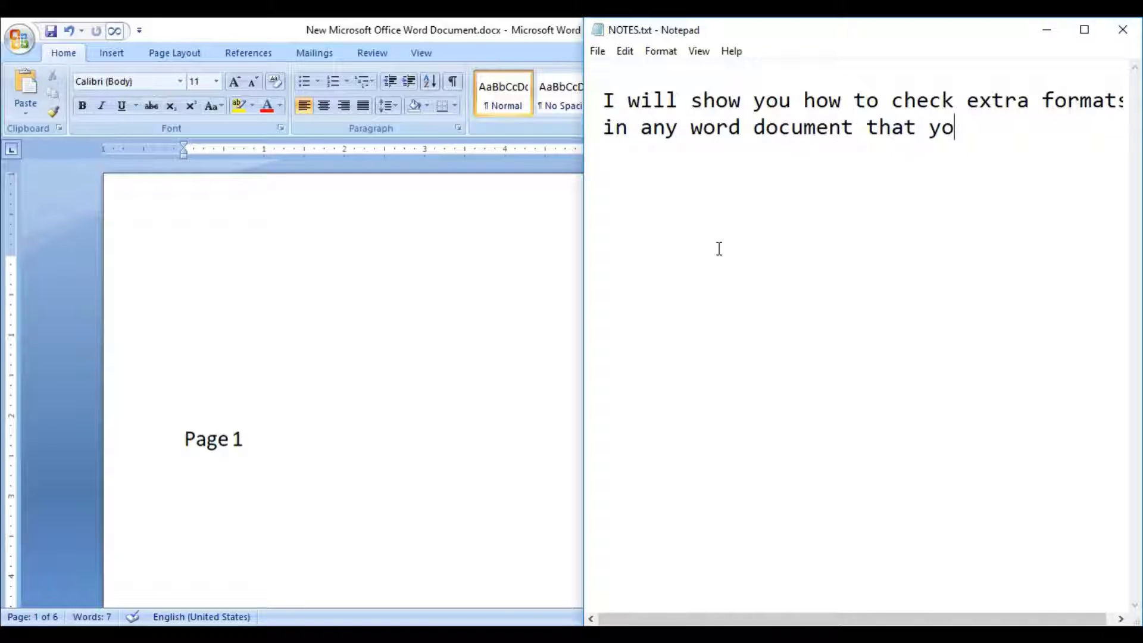
type("u cannot see ")
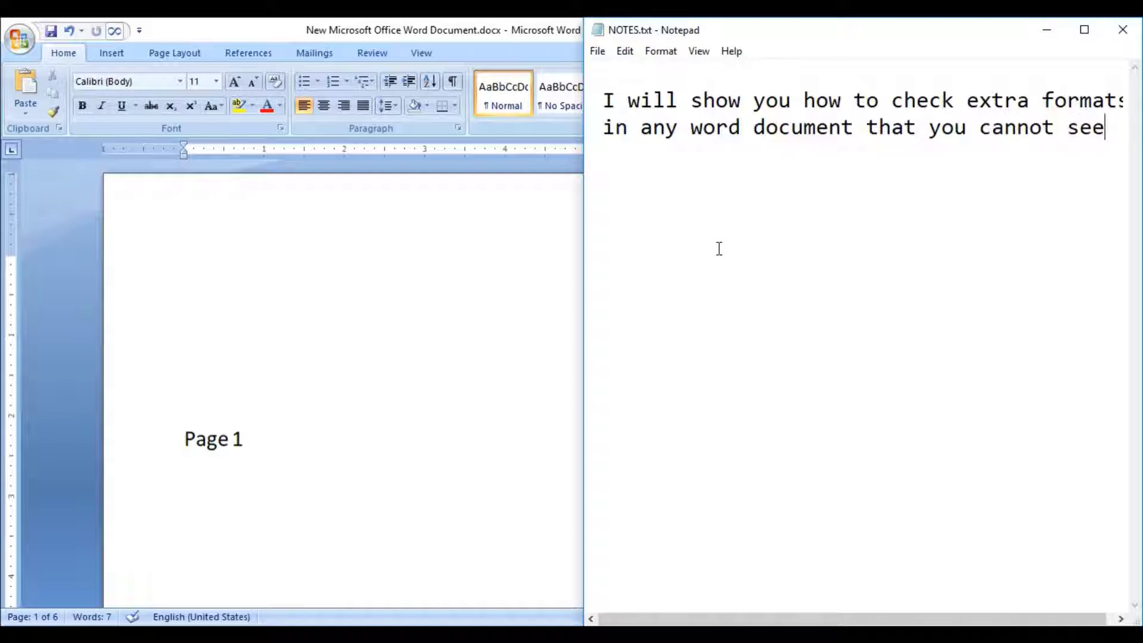
type("and ")
type("remove")
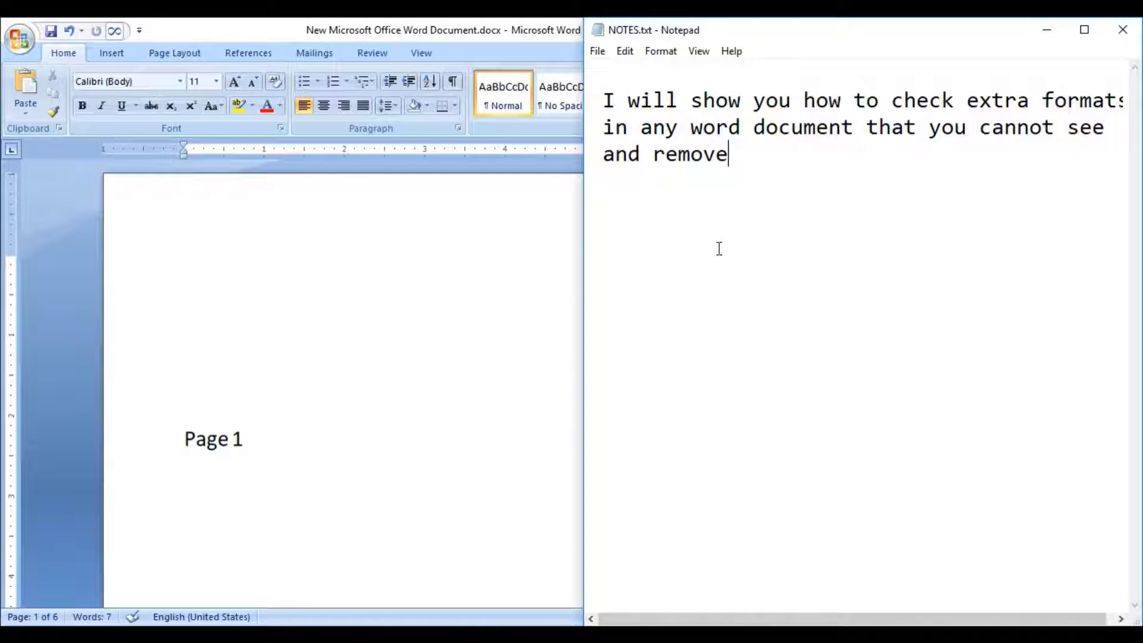
type(" the blanks")
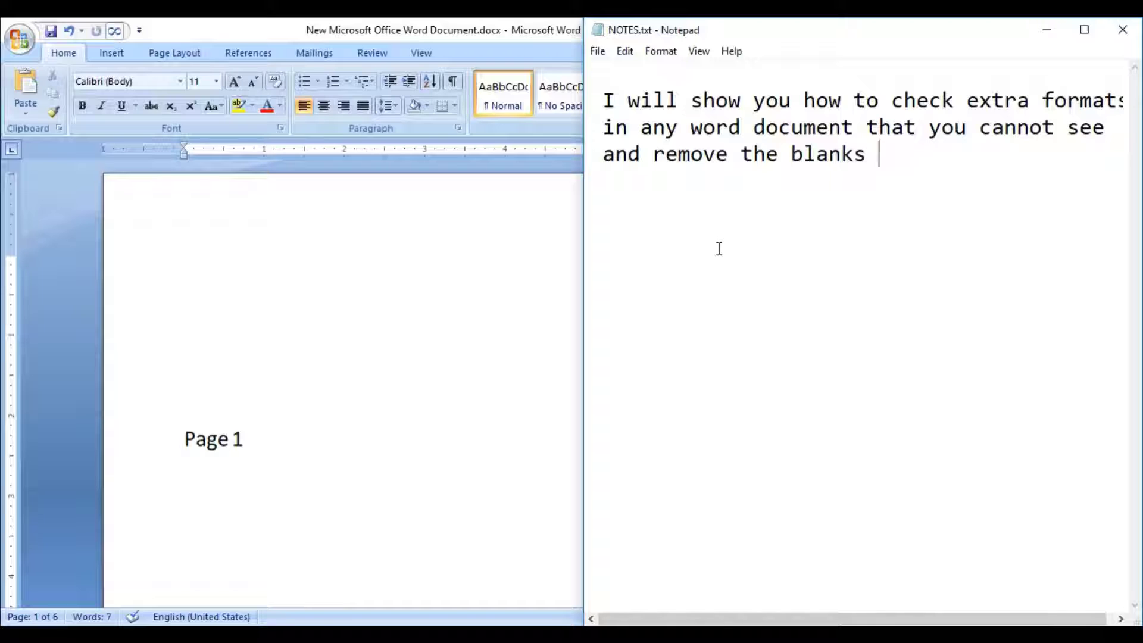
key("BackSpace")
key("BackSpace")
type("pages  ")
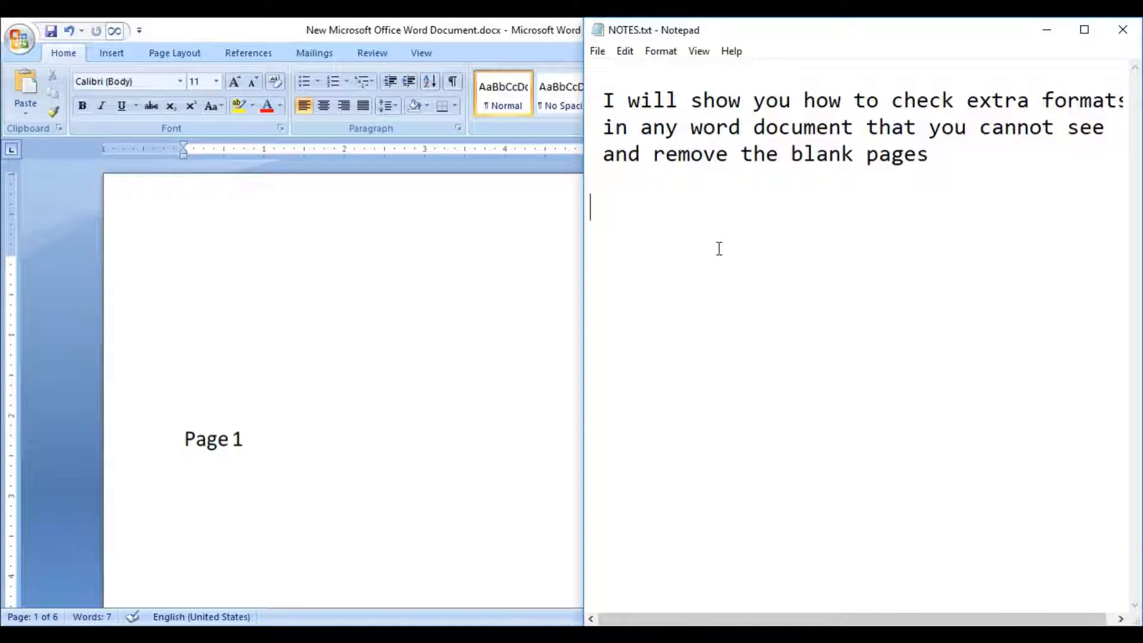
type("I have ")
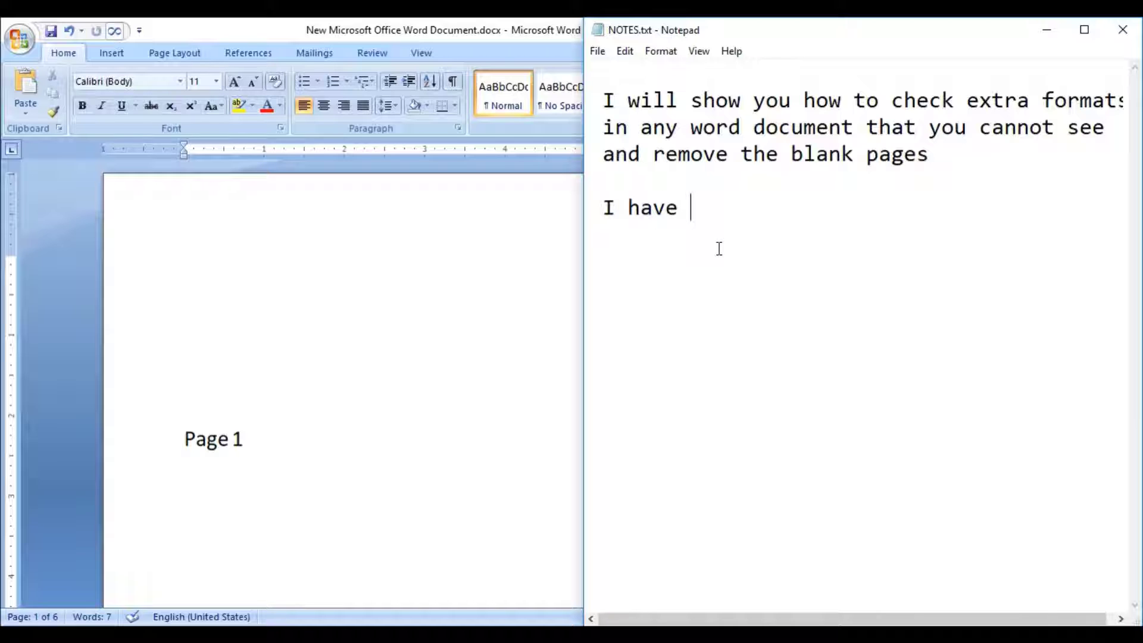
type("some ")
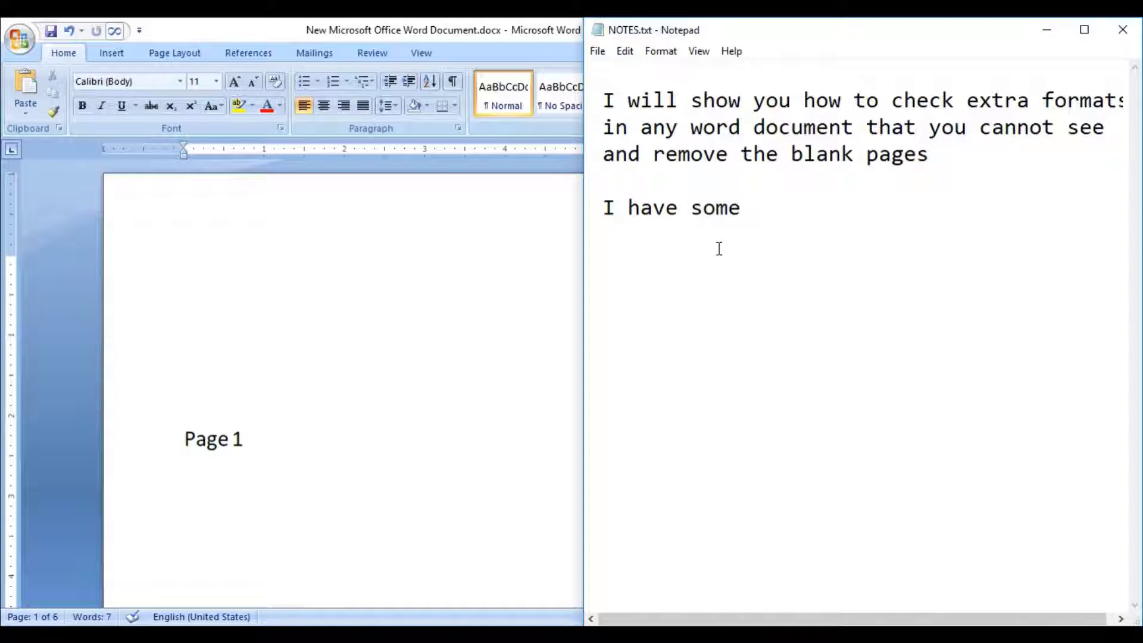
type("blank p")
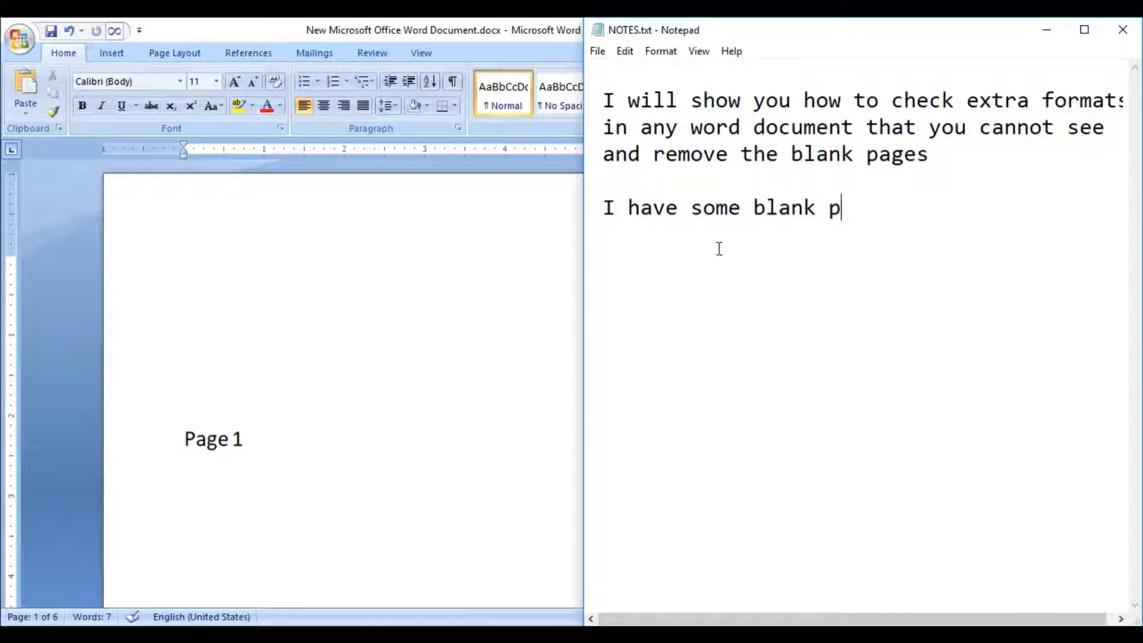
type("ages with ")
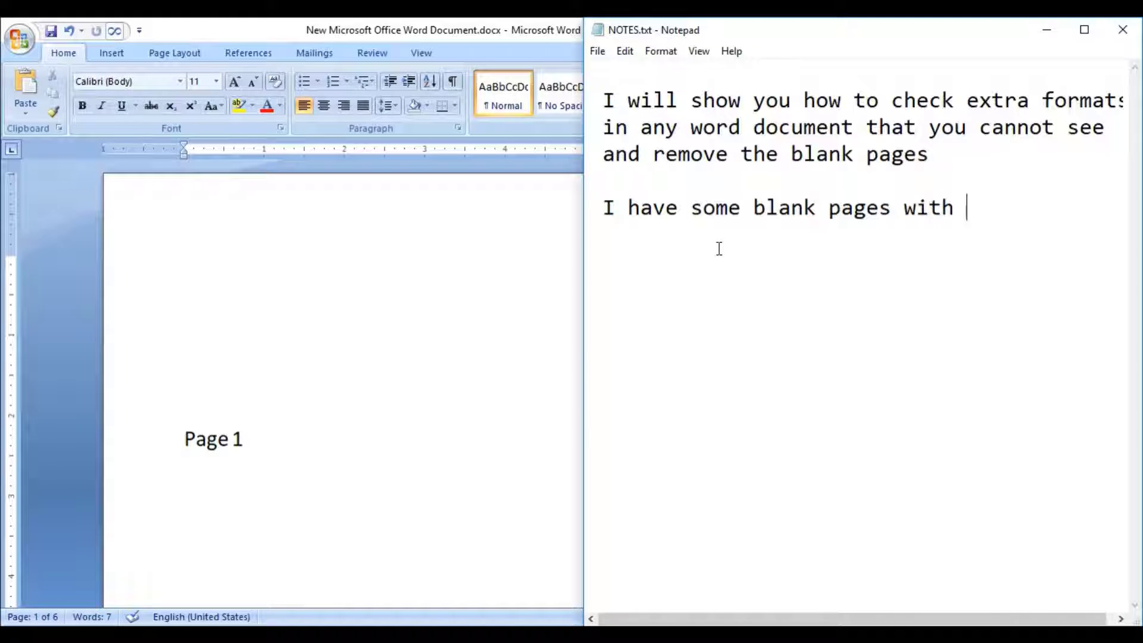
type("page brea")
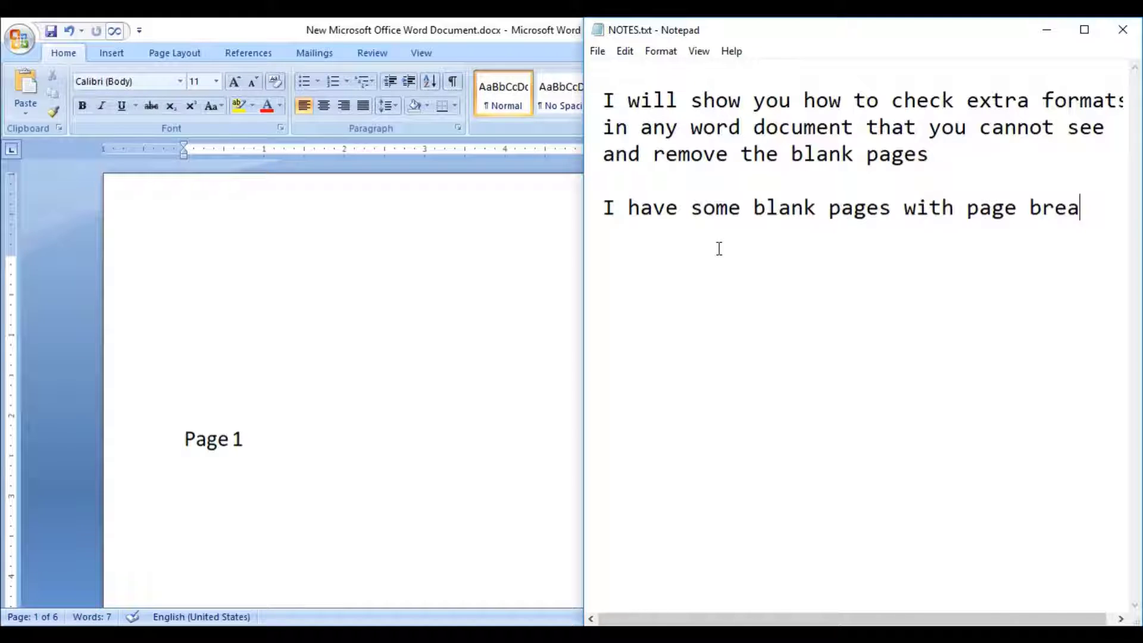
type("ks o")
type("n the lef")
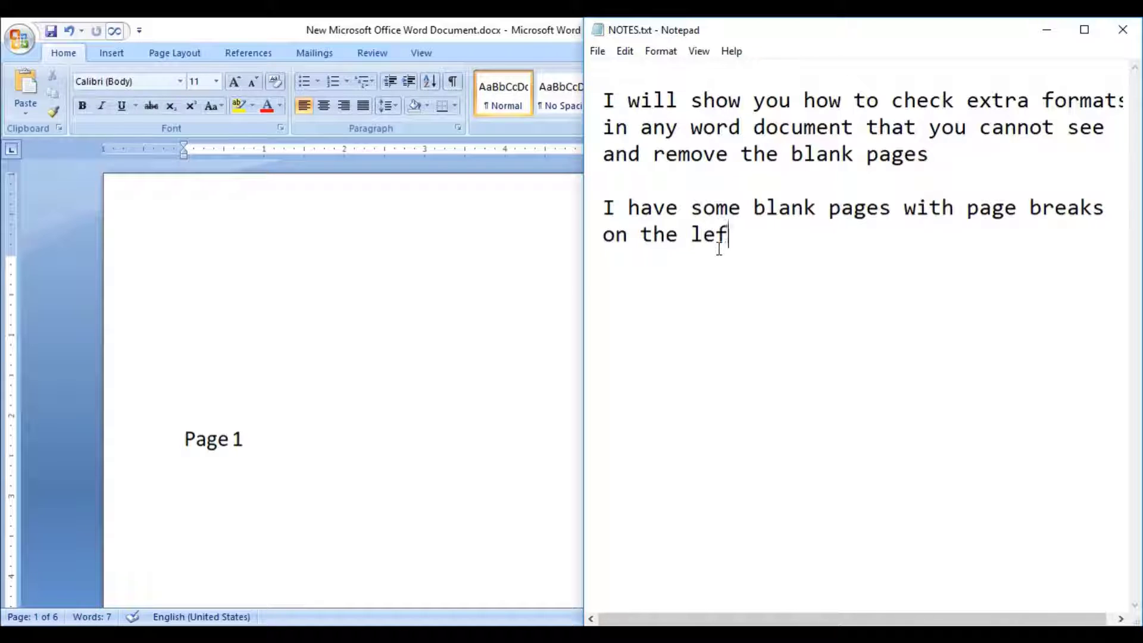
type("t.")
- Narrow Notepad to reveal Word and zoom out to 53% to show pages side by side
left_click_drag(583, 321, 880, 329)
scroll(530, 377, "down", 5)
scroll(531, 378, "down", 3)
scroll(530, 378, "down", 3)
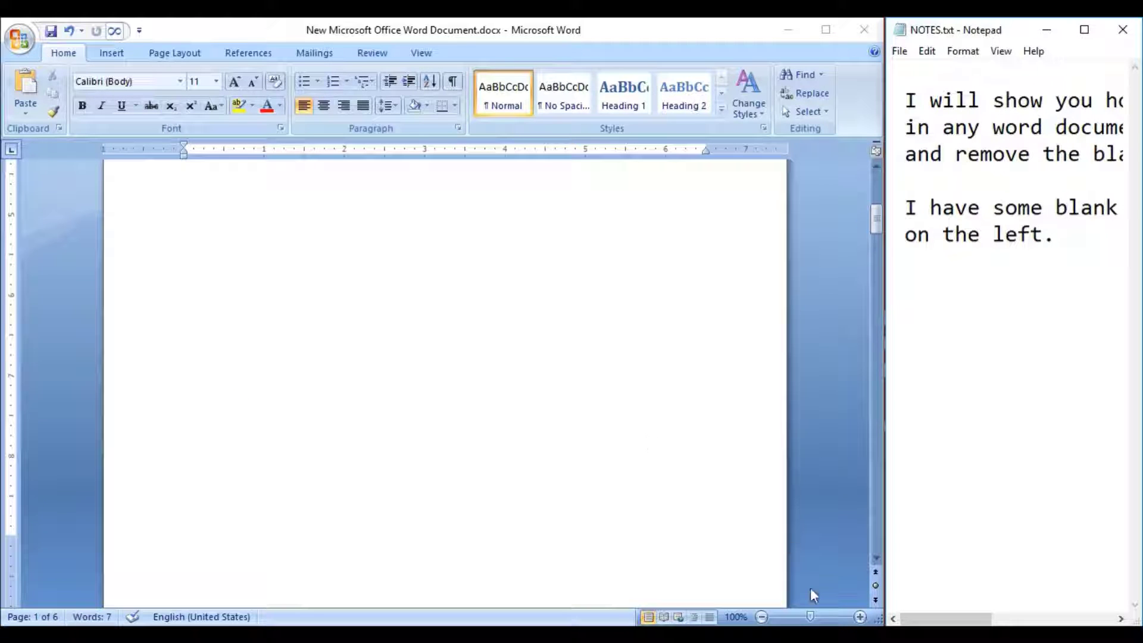
left_click_drag(803, 617, 791, 617)
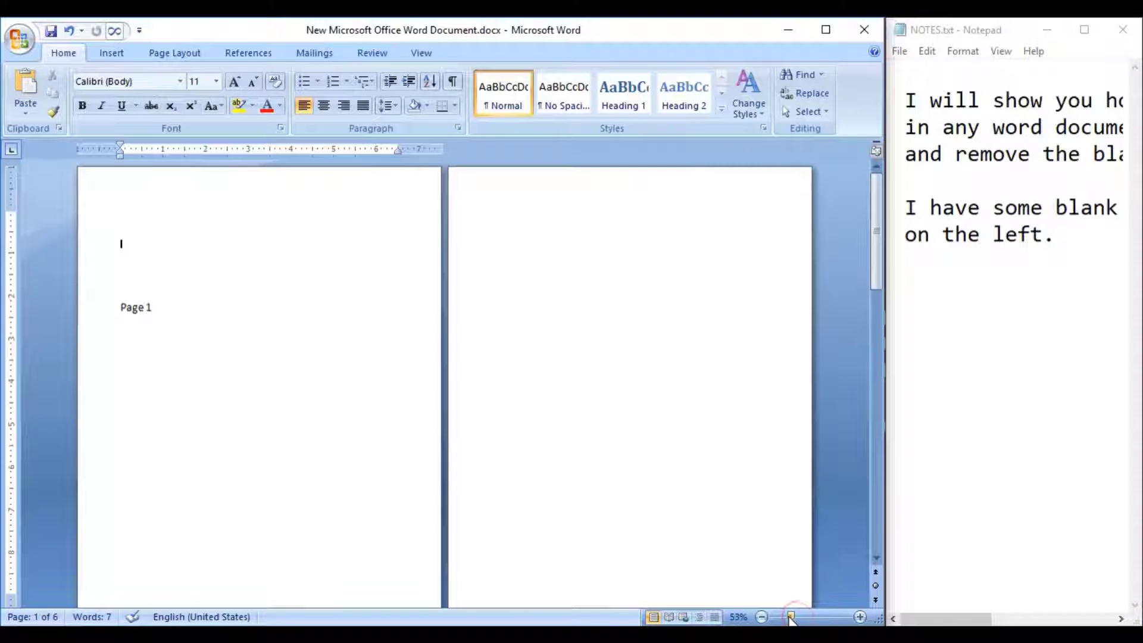
scroll(546, 464, "down", 7)
scroll(551, 469, "up", 3)
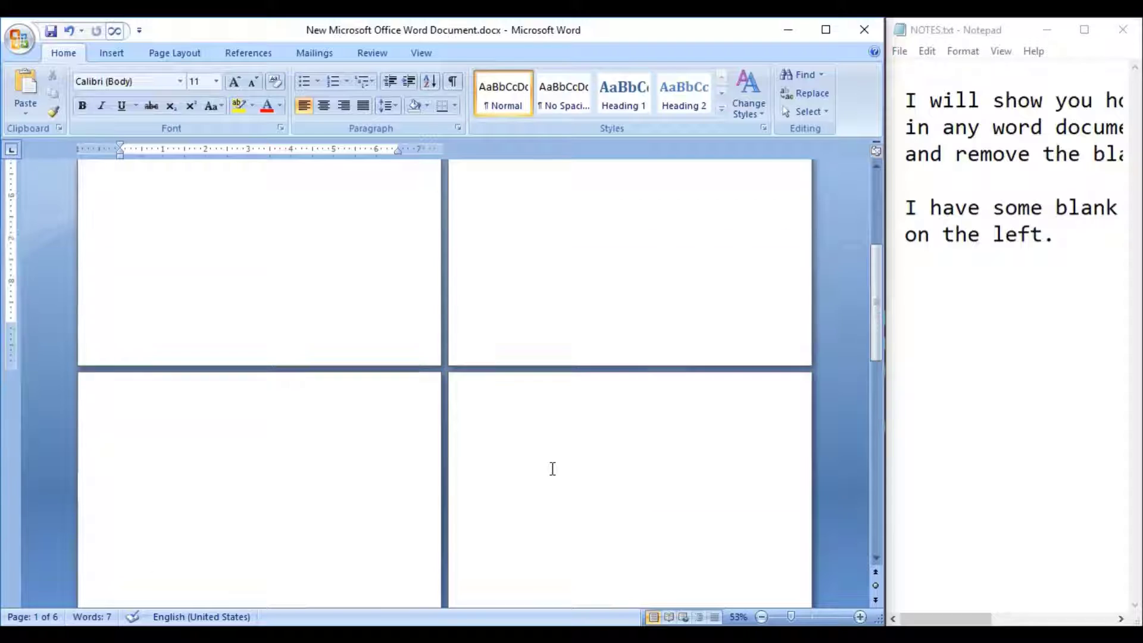
scroll(551, 470, "up", 3)
left_click_drag(522, 278, 642, 359)
scroll(377, 367, "down", 3)
scroll(258, 370, "down", 3)
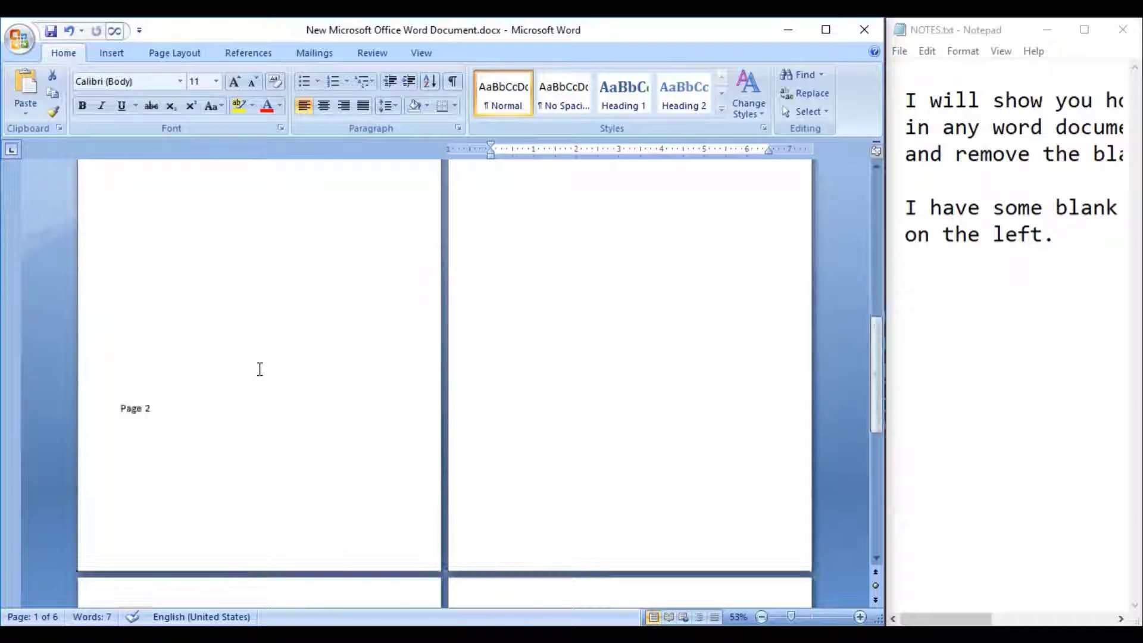
scroll(259, 370, "down", 5)
scroll(259, 369, "down", 5)
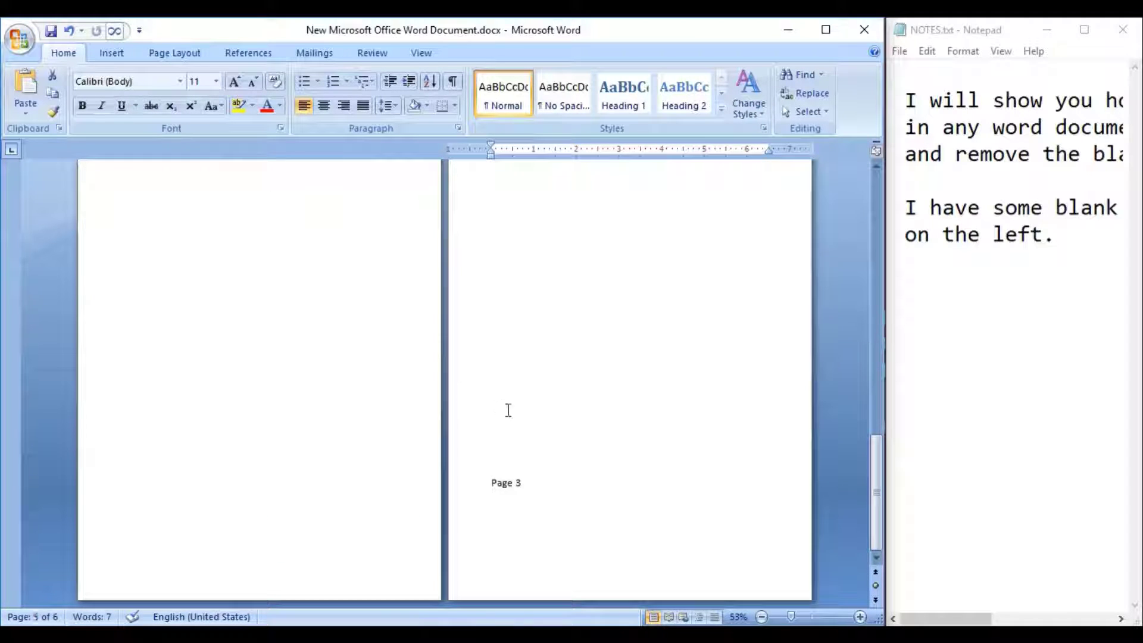
- Delete the blank lines above the 'Page 3' and 'Page 2' text, then narrow the Word window
left_click(513, 353)
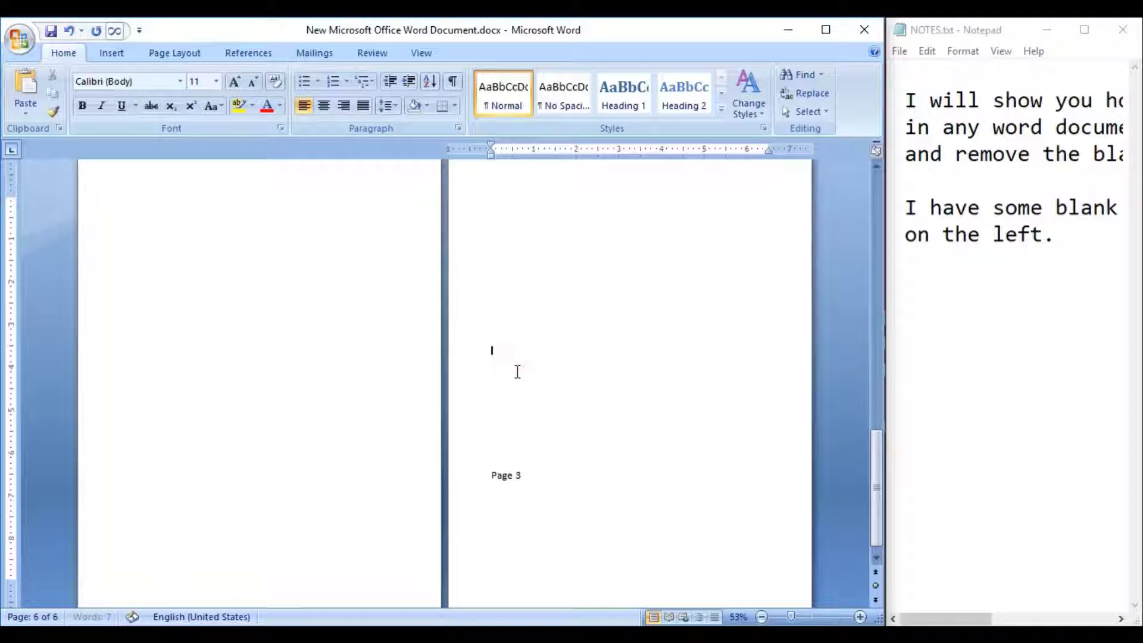
key("Delete")
key("Delete")
key("Delete")
key("Delete")
key("Delete")
key("Delete")
key("Delete")
scroll(290, 380, "up", 3)
scroll(292, 382, "up", 3)
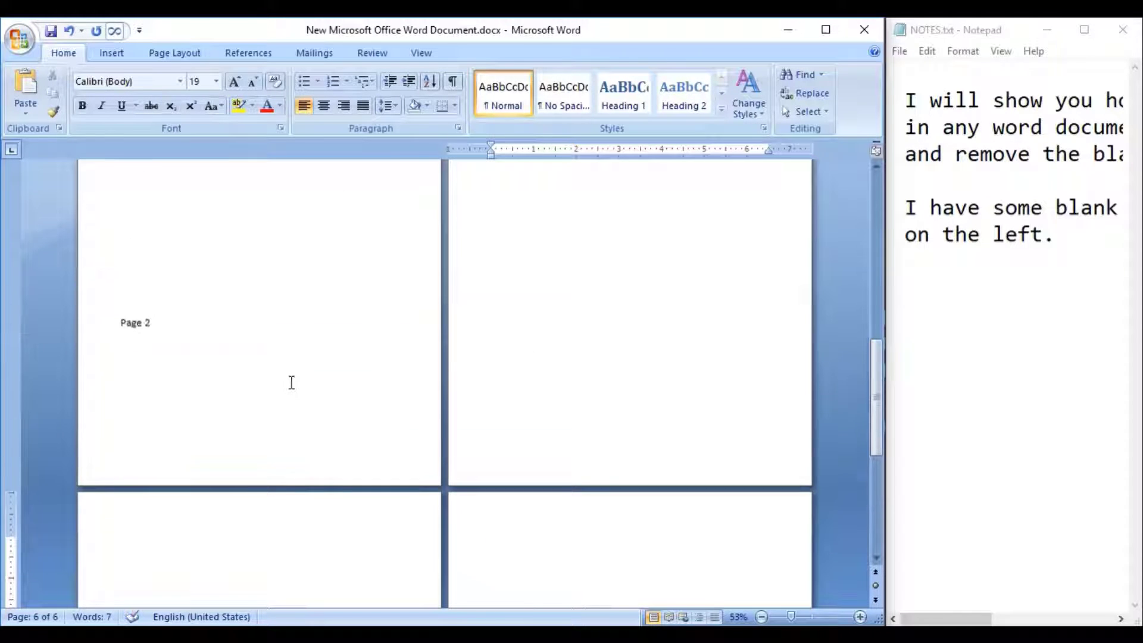
left_click(163, 217)
key("Delete")
scroll(201, 316, "up", 3)
scroll(202, 317, "up", 3)
key("Delete")
key("Delete")
key("Delete")
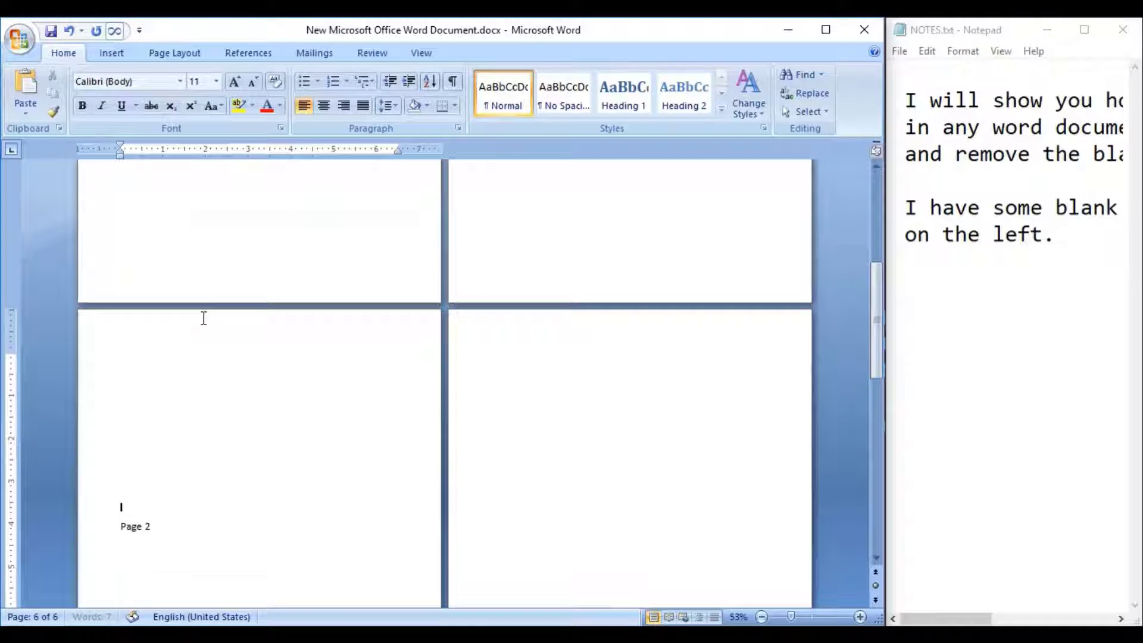
key("Delete")
scroll(510, 357, "up", 5)
scroll(643, 375, "up", 2)
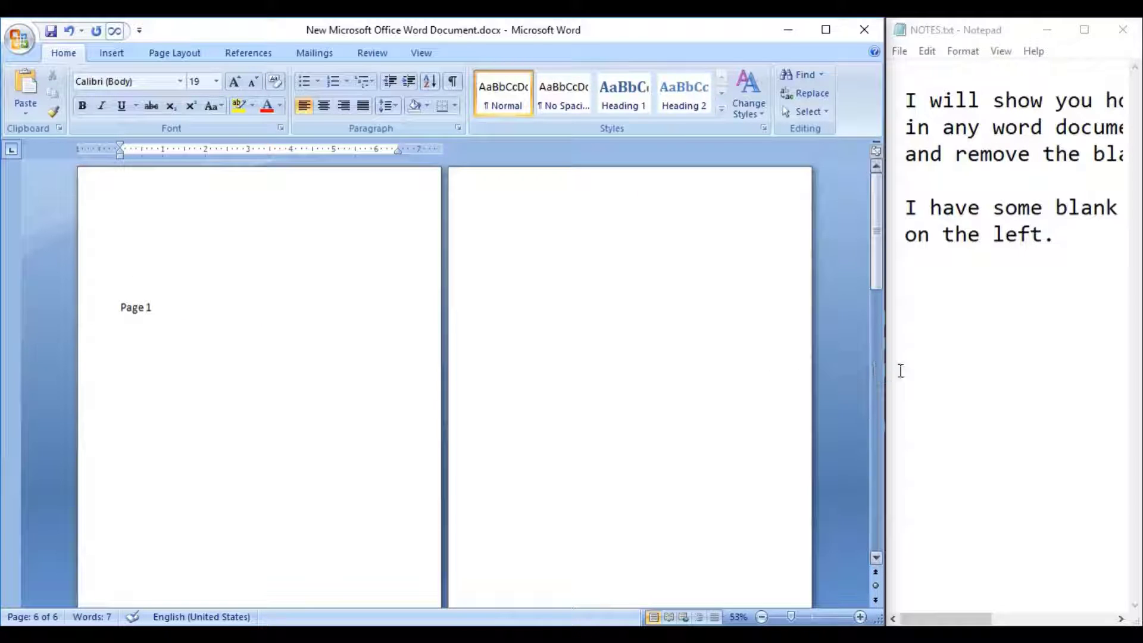
left_click_drag(885, 370, 655, 376)
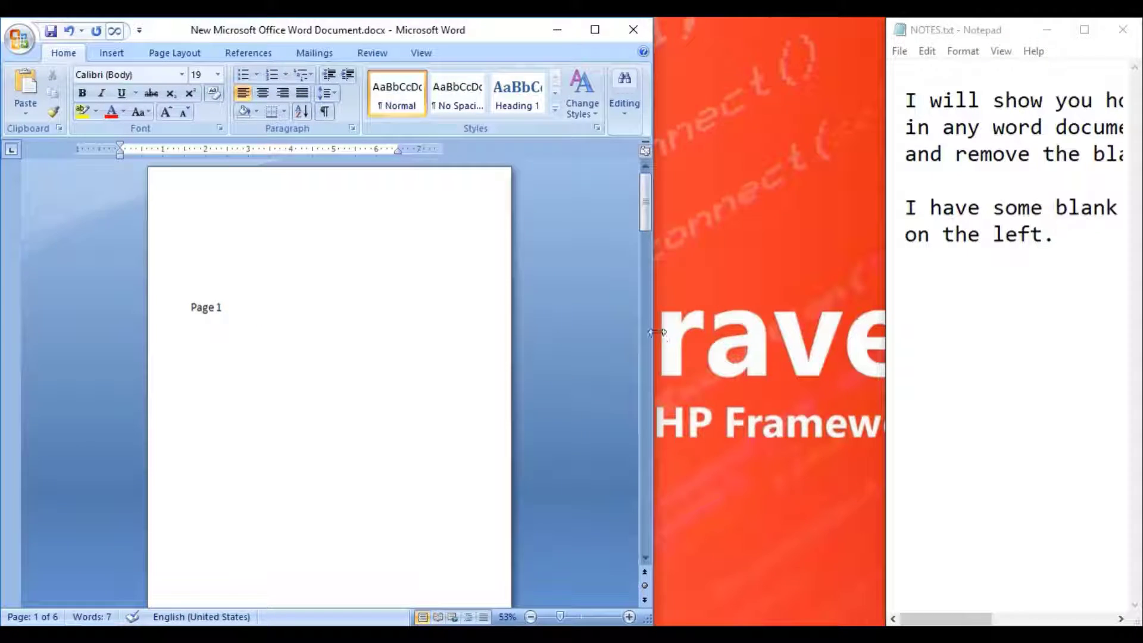
- Note that deleting every line is time consuming, so use the Home tab to check formatting in pages
mouse_move(657, 332)
left_mouse_down()
mouse_move(893, 334)
mouse_move(700, 334)
left_mouse_up()
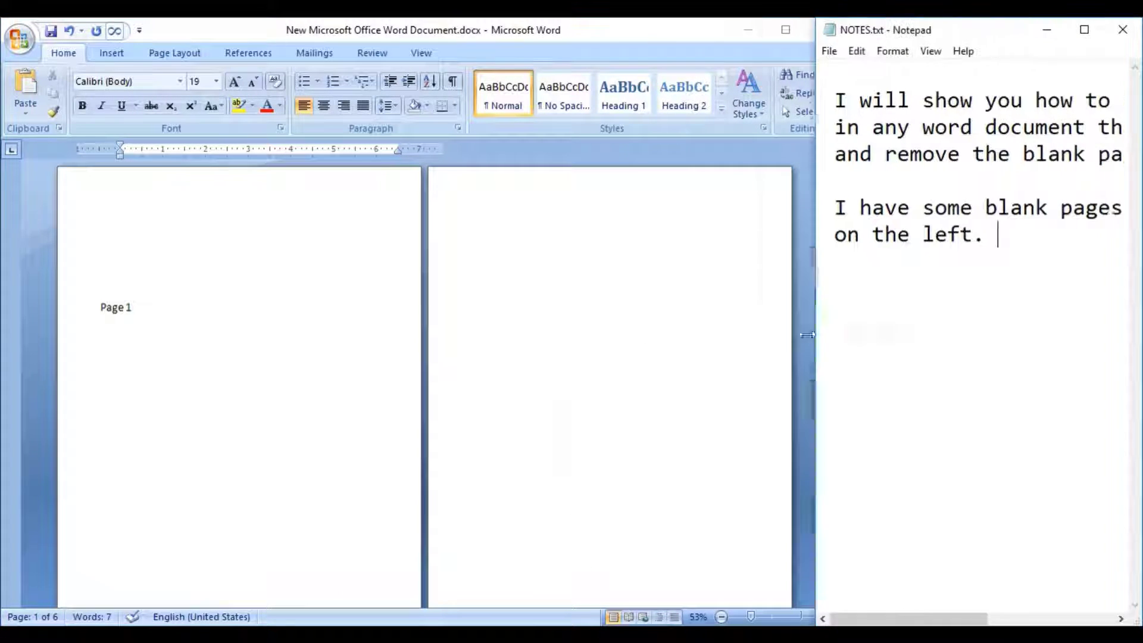
left_click(897, 244)
type("o ")
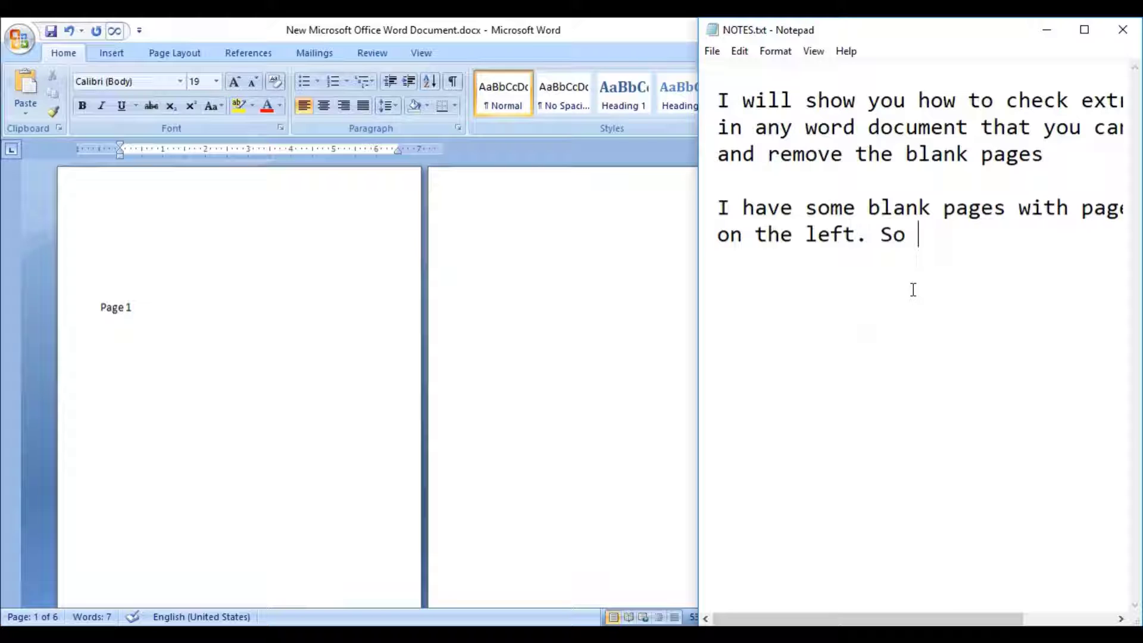
type("de")
type("leting")
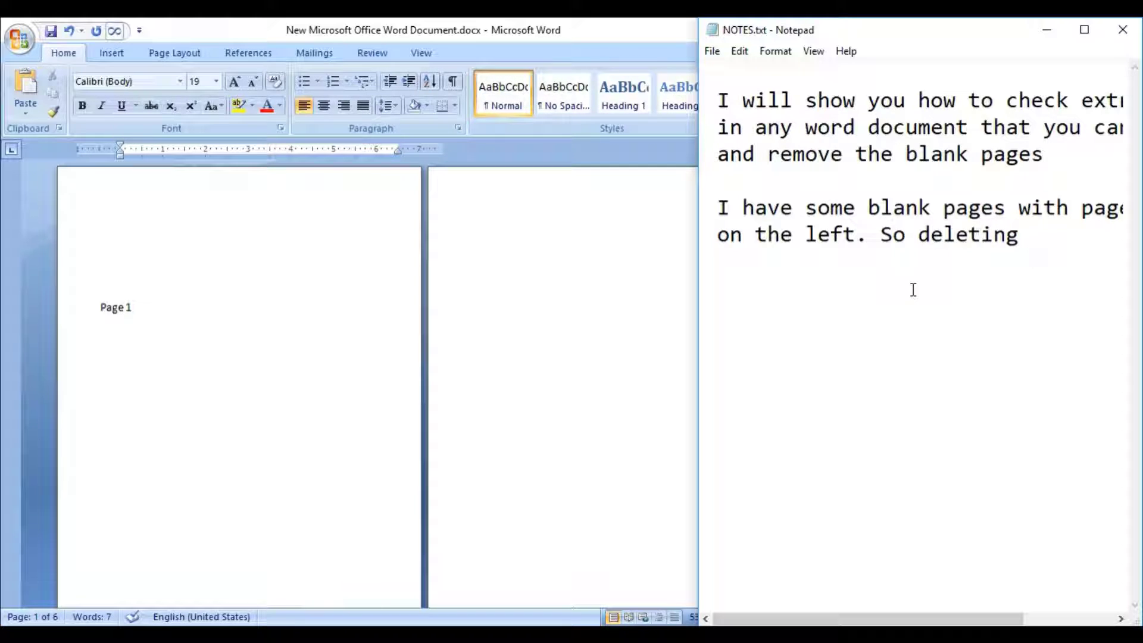
type("every ")
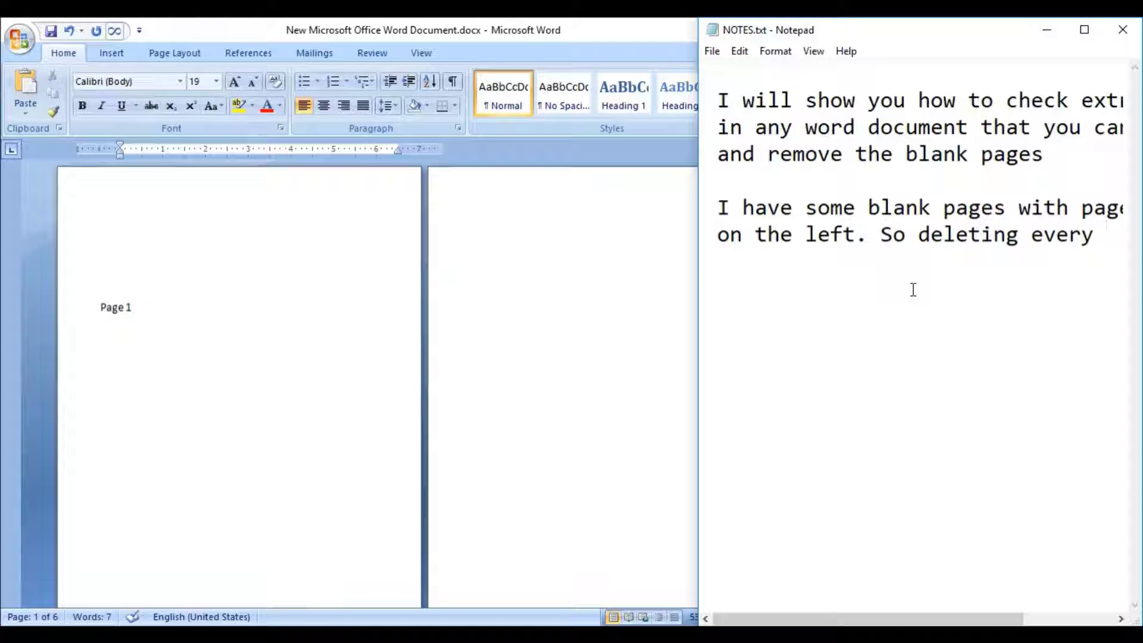
type("line ")
type("is")
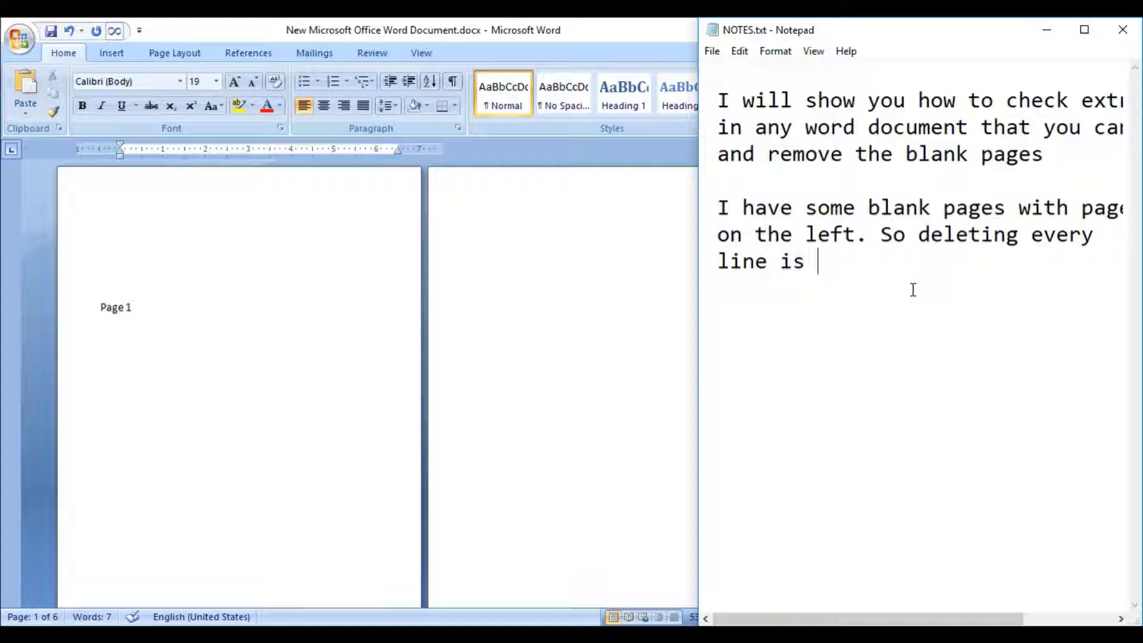
type("time ")
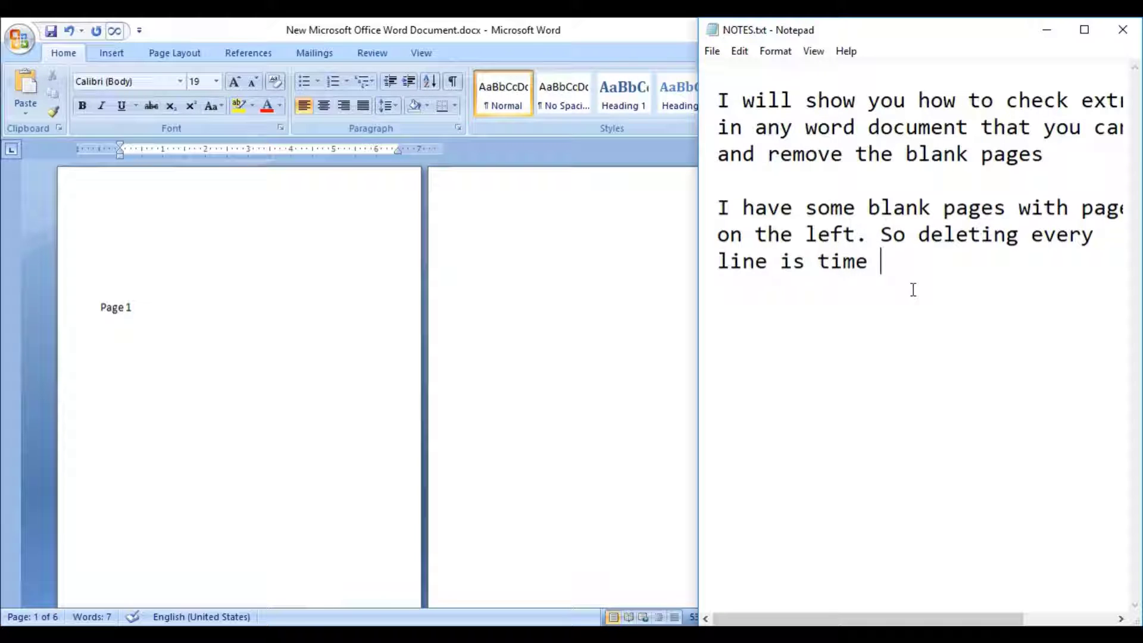
type("consumin")
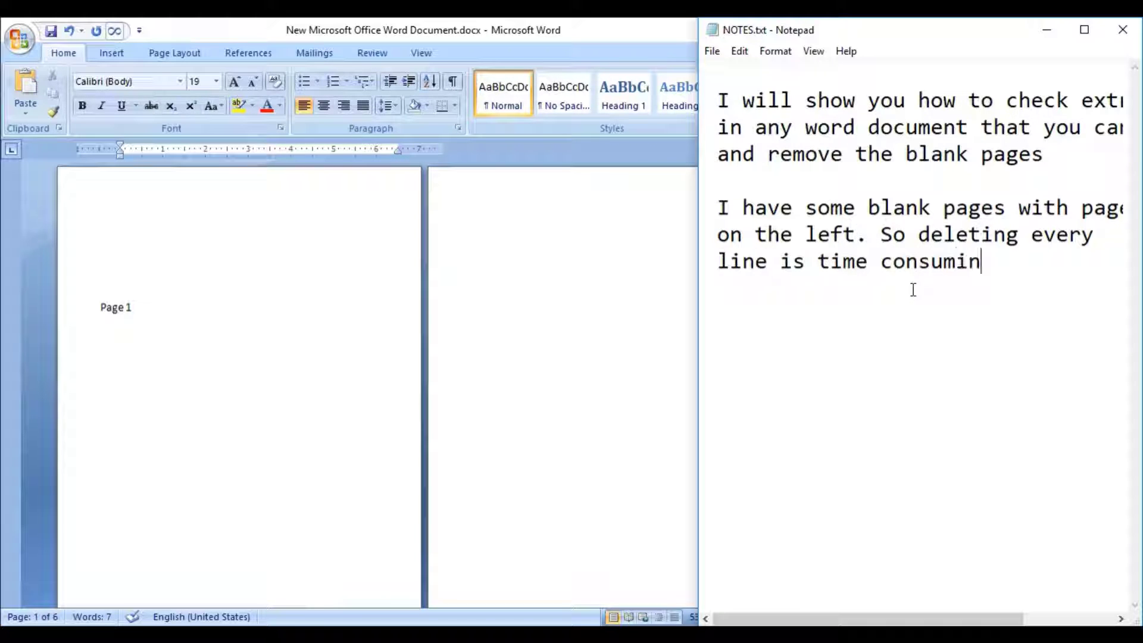
type("g")
type(" and")
type(" so")
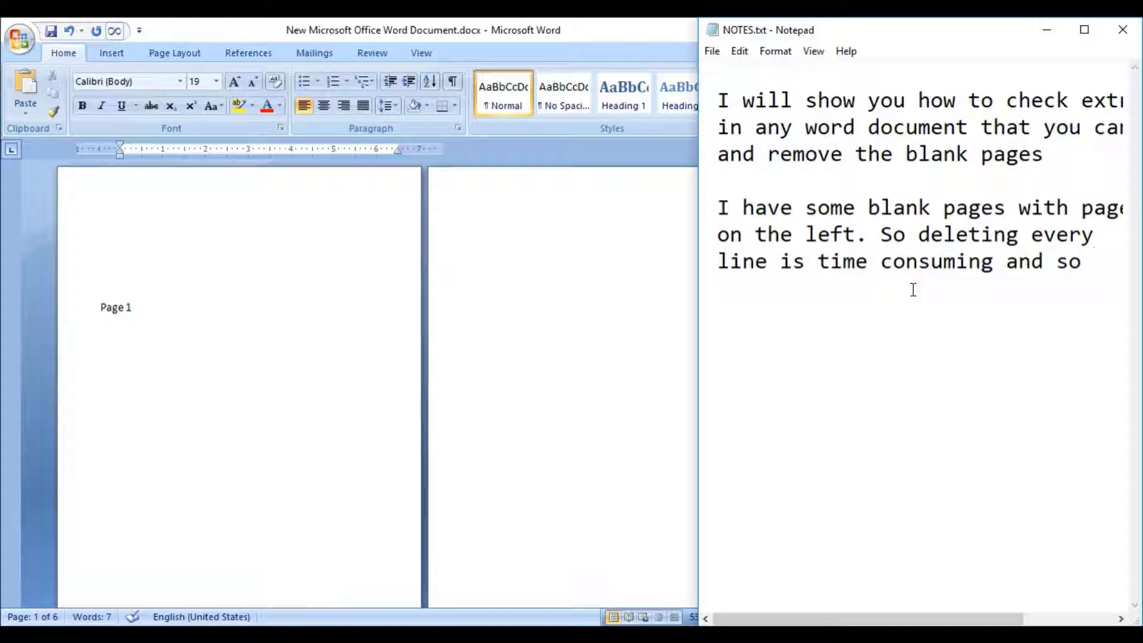
type("you c")
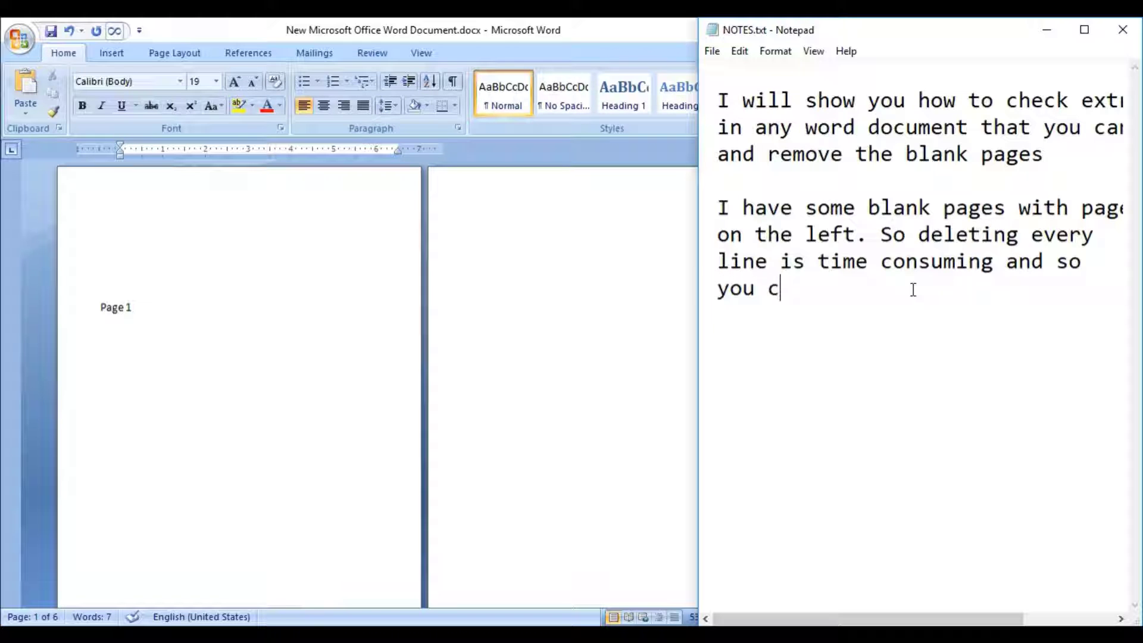
type("an us")
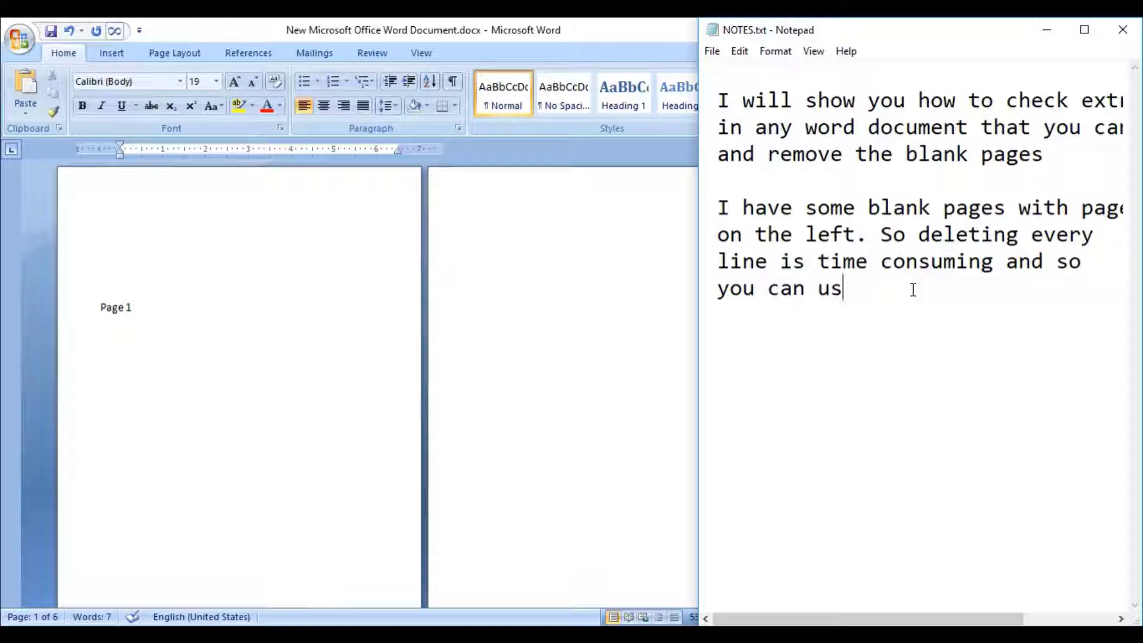
key("BackSpace")
type("se s")
type("omething")
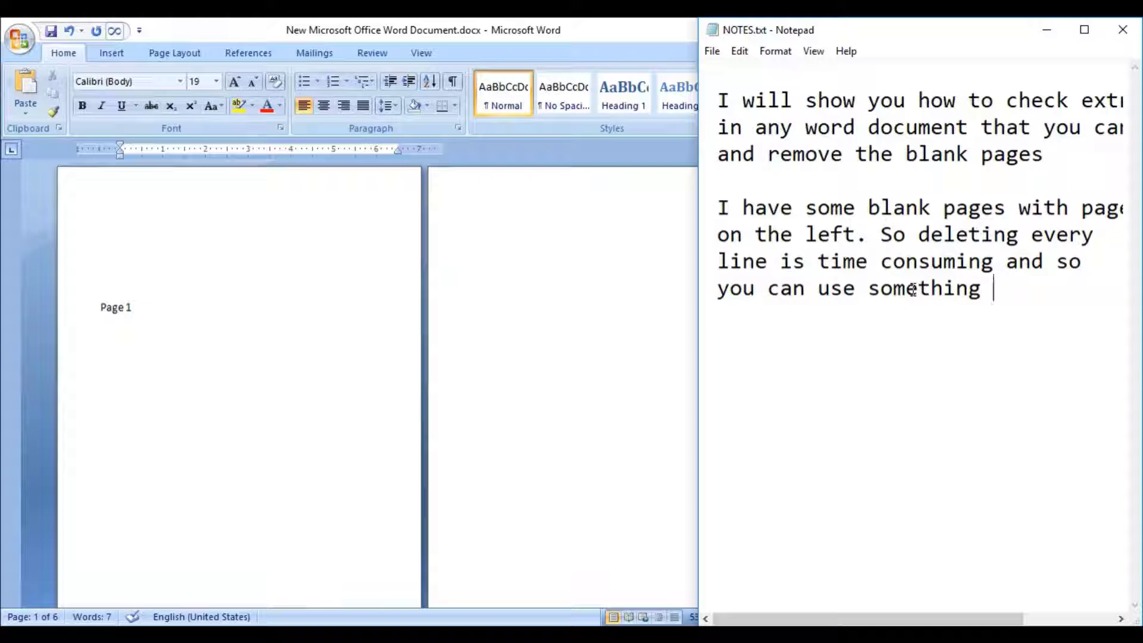
type(" on te Home ")
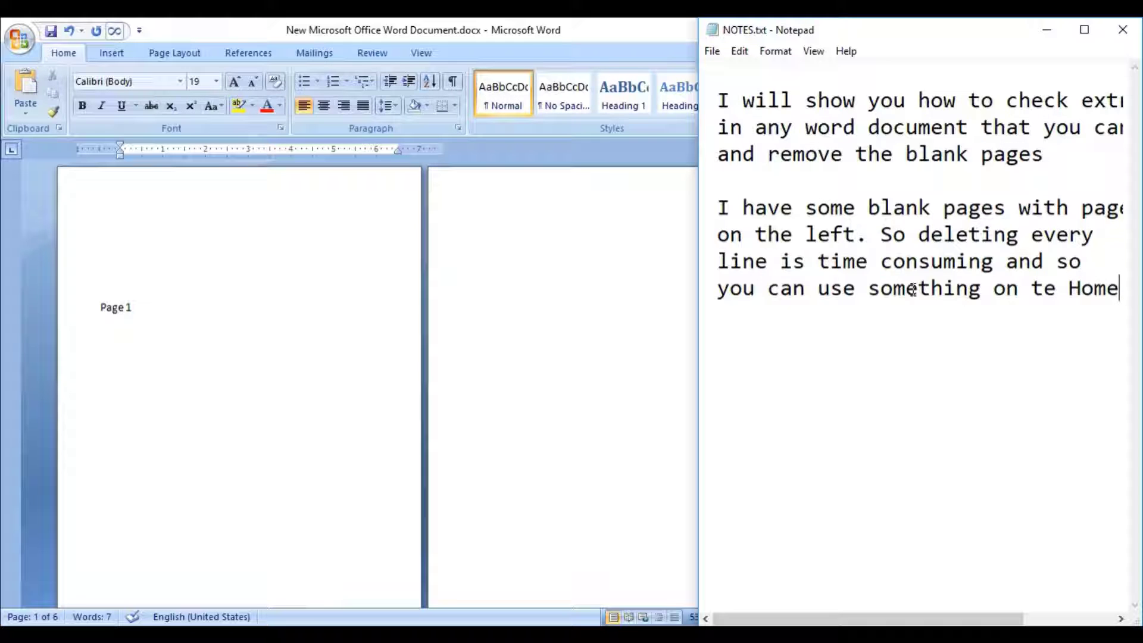
type("tab t")
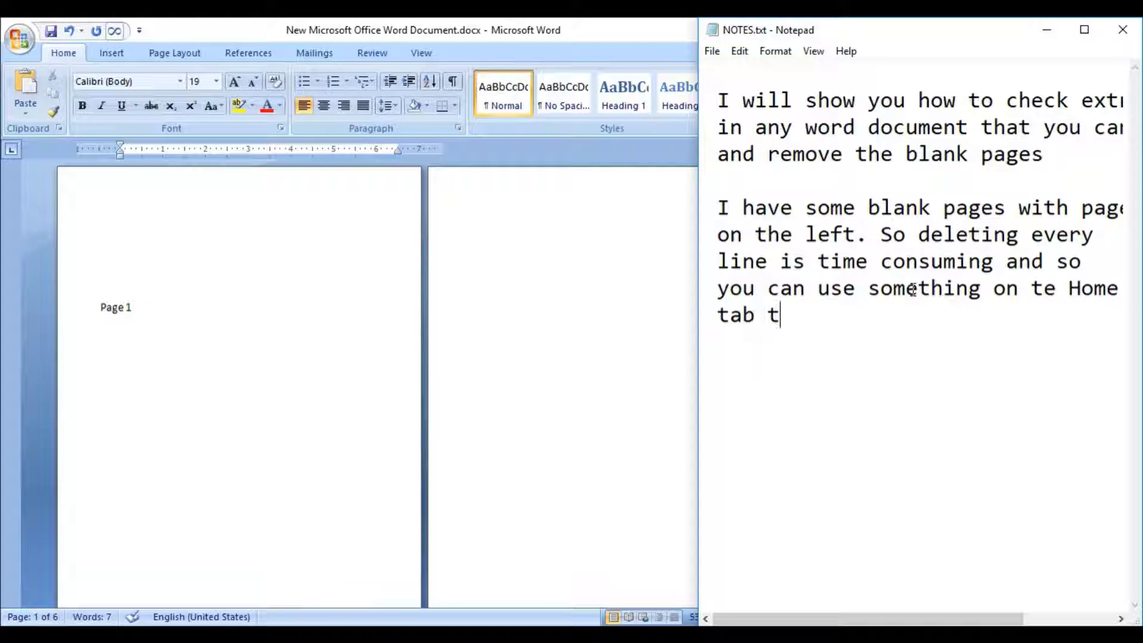
type("o ch")
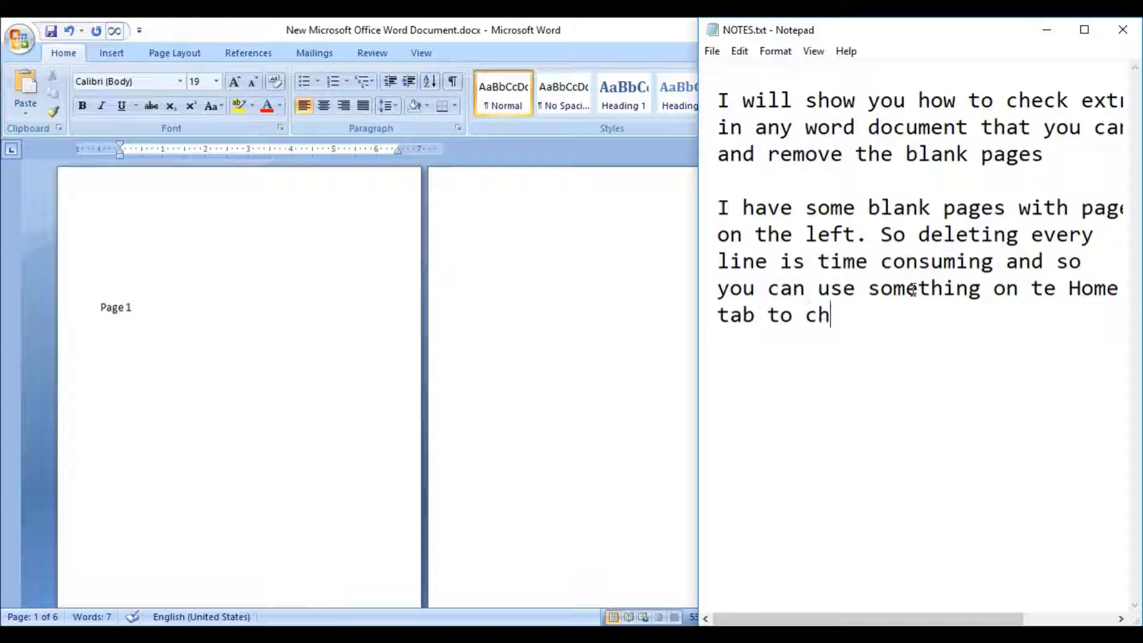
type("eck f")
type("ormats")
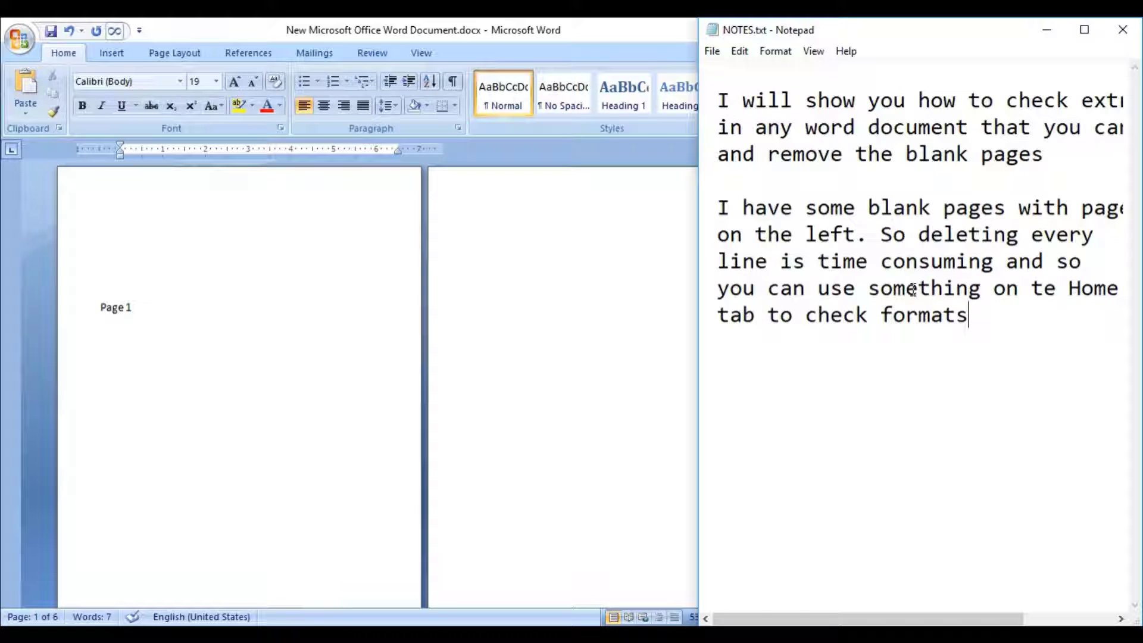
key("BackSpace")
type("ting ")
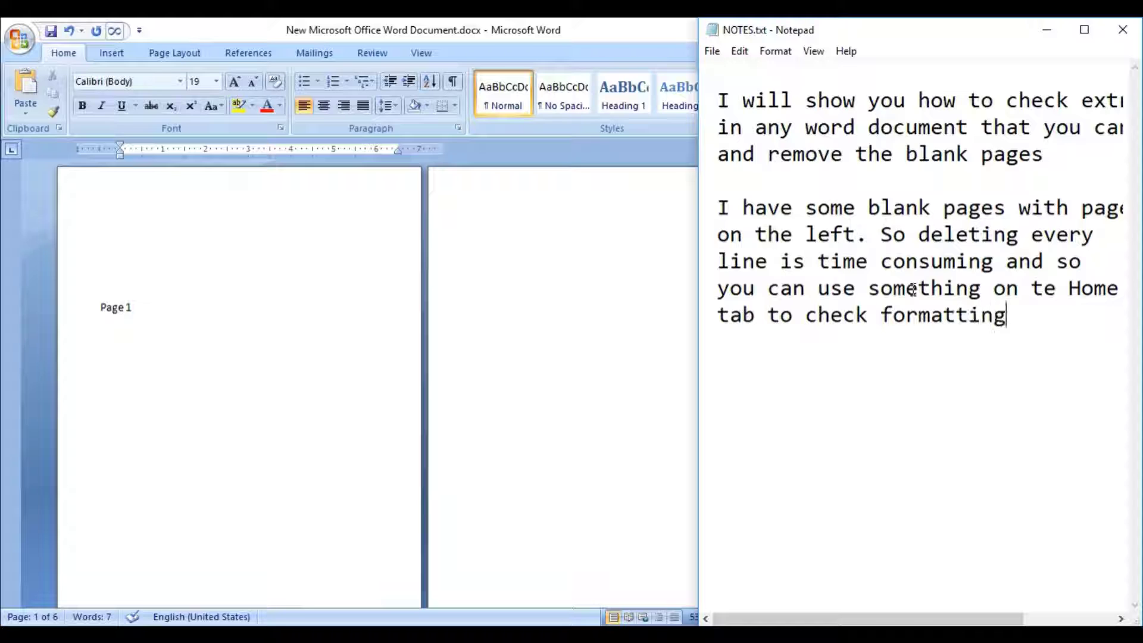
type("in pages")
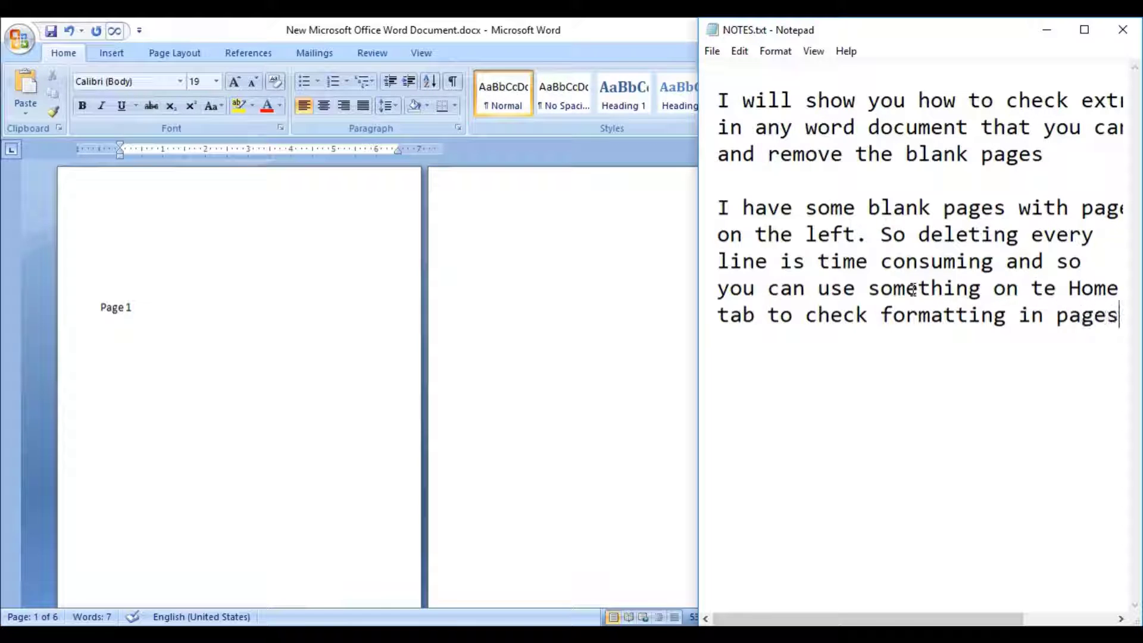
type(".")
- Turn on Show/Hide ¶ in Word to display the empty paragraph marks and the page break
key("Return")
left_click(92, 63)
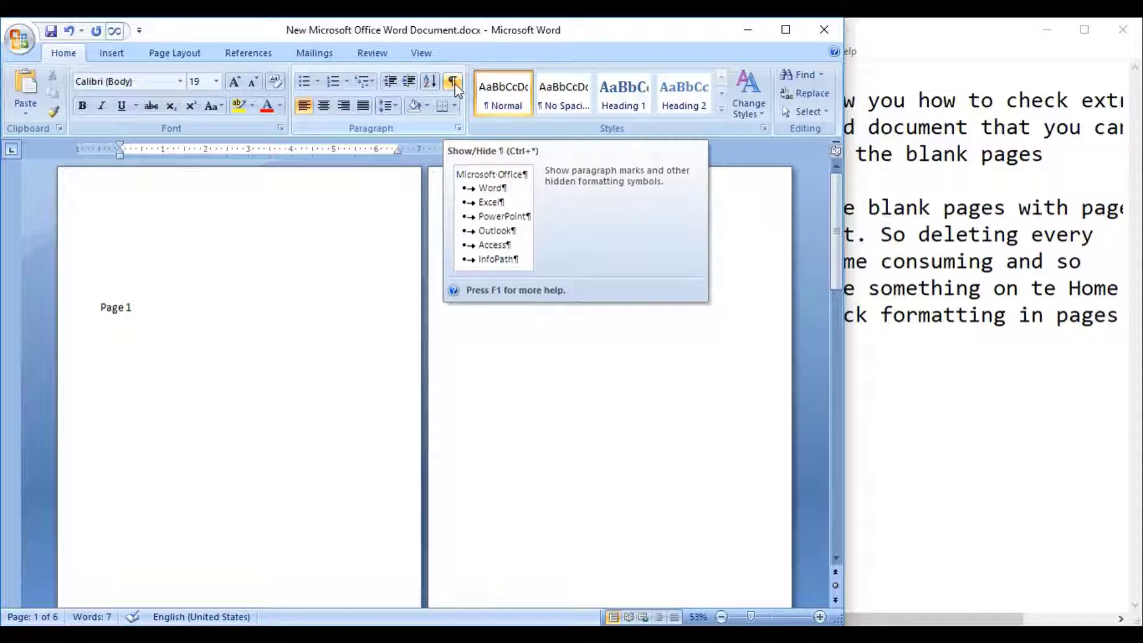
left_click(452, 82)
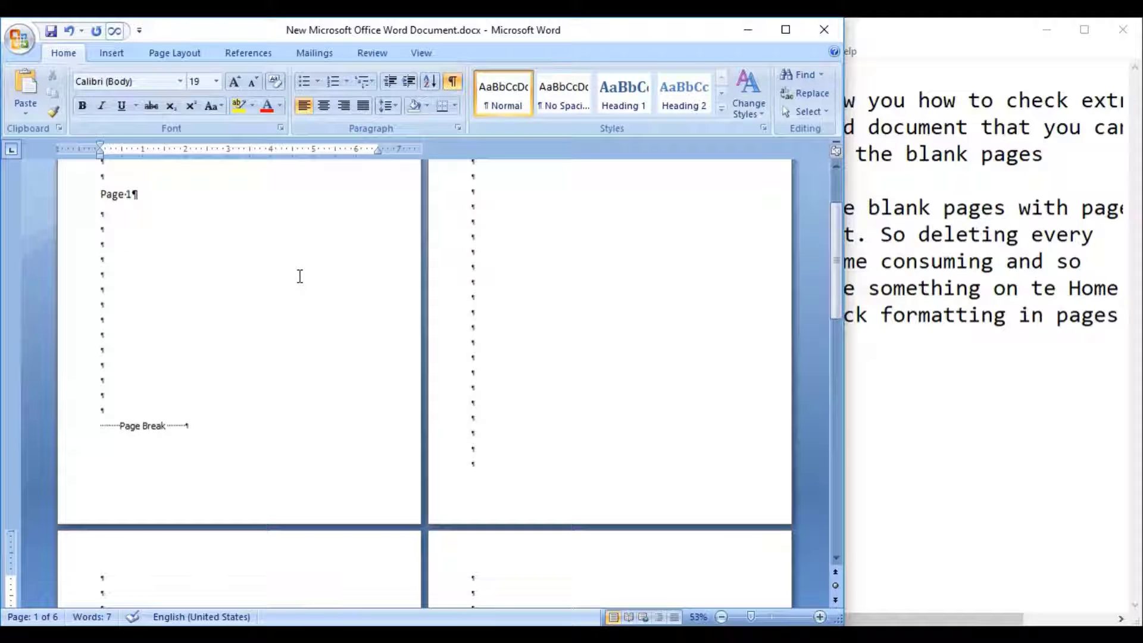
- Note that each paragraph, even blank ones, is marked, so unwanted ones can be selected and deleted
left_click(933, 337)
key("Return")
type("S")
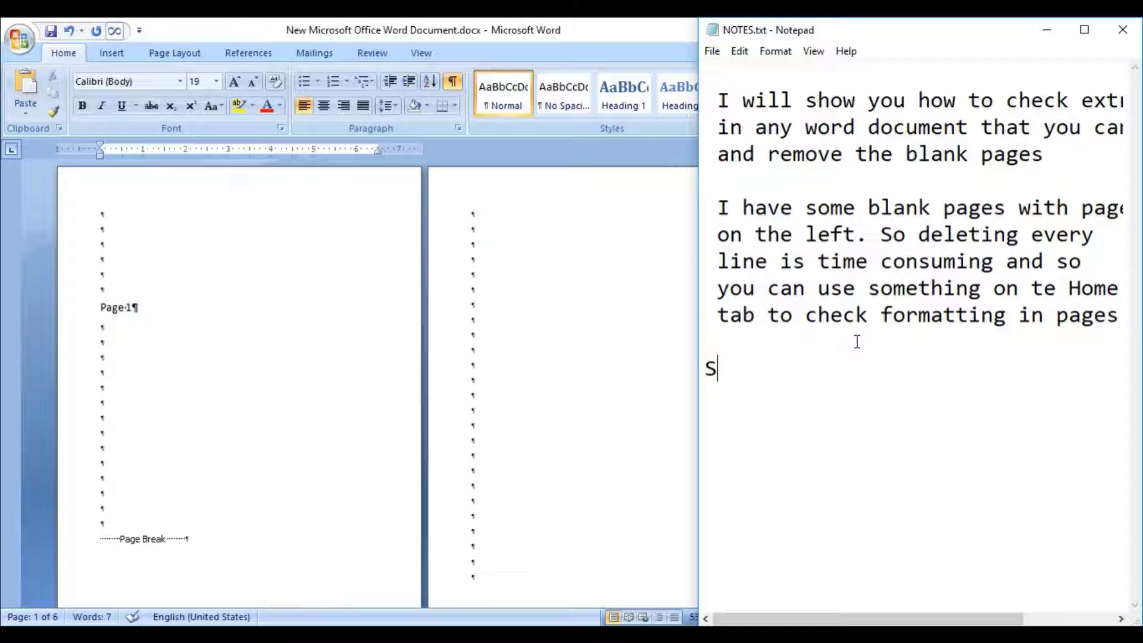
type("p")
key("BackSpace")
type("o ")
type("we can se")
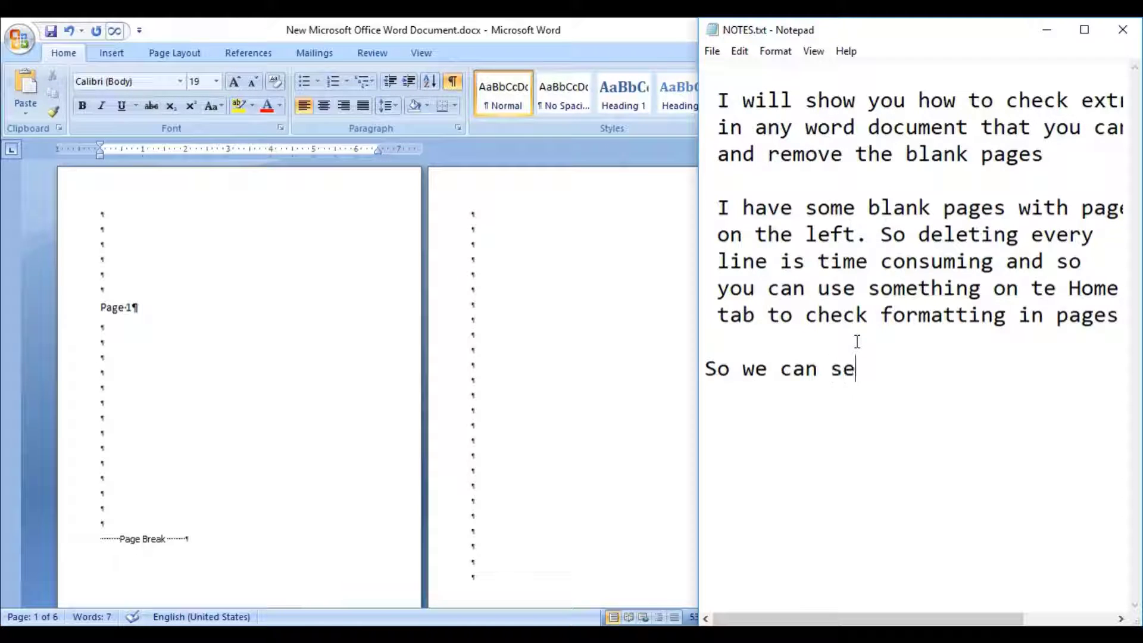
type("e ea")
type("ch paragra")
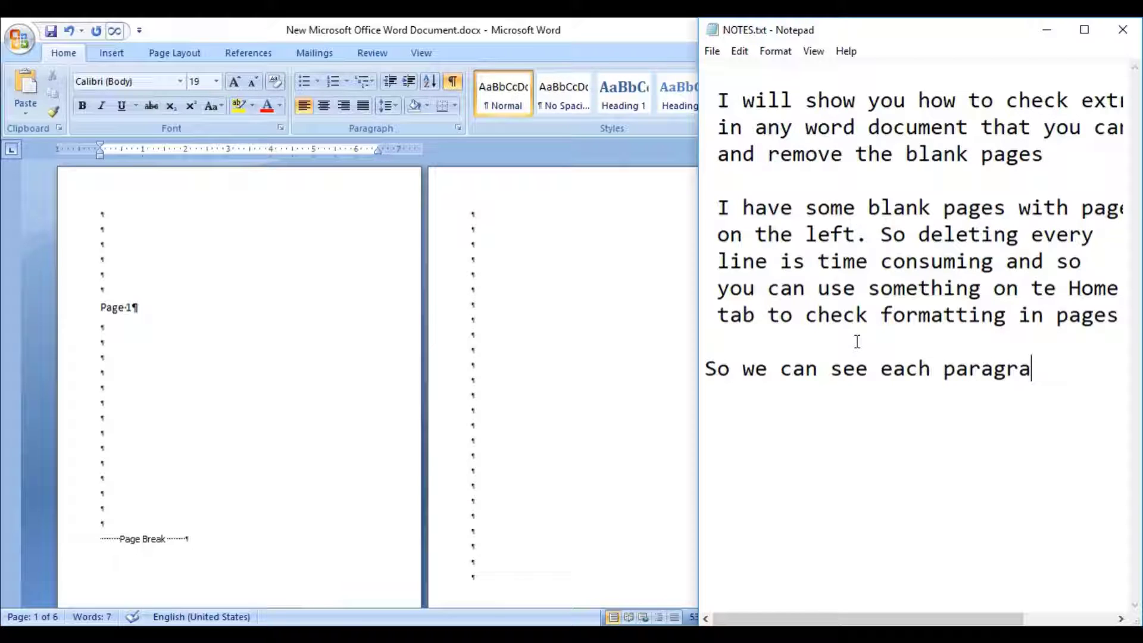
type("ph")
key("Return")
type("is marked ")
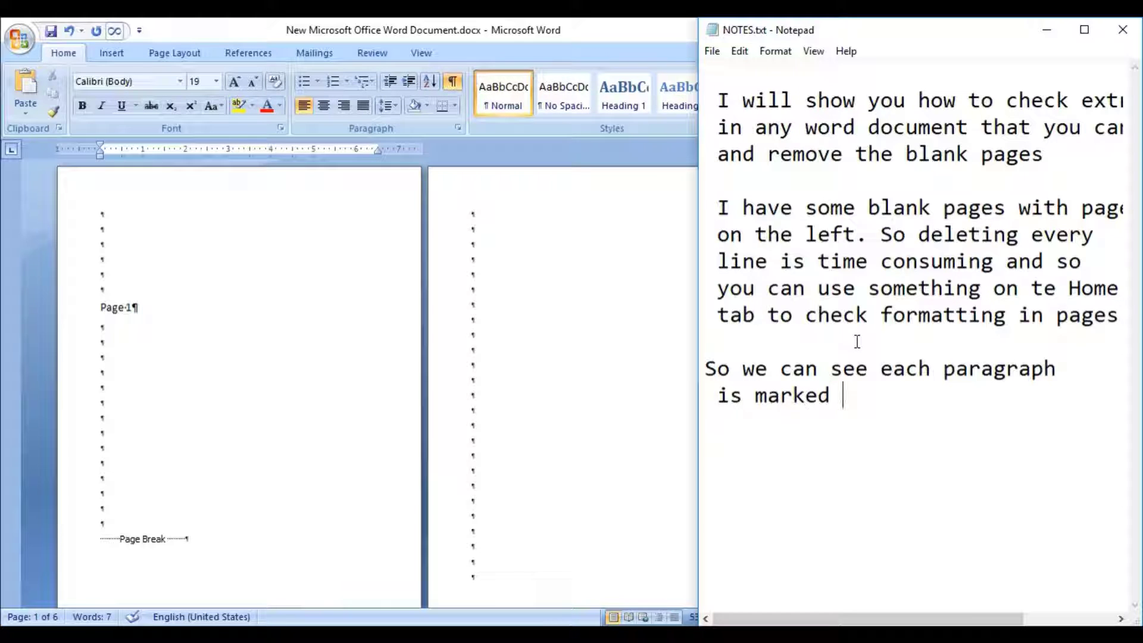
type("even blan")
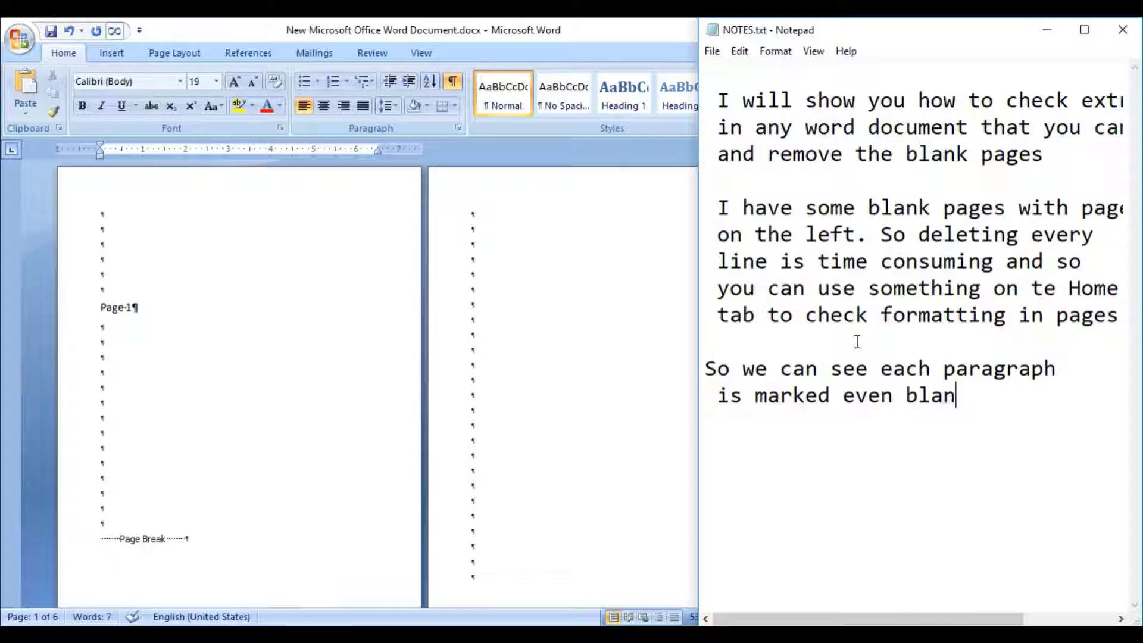
type("k ones.")
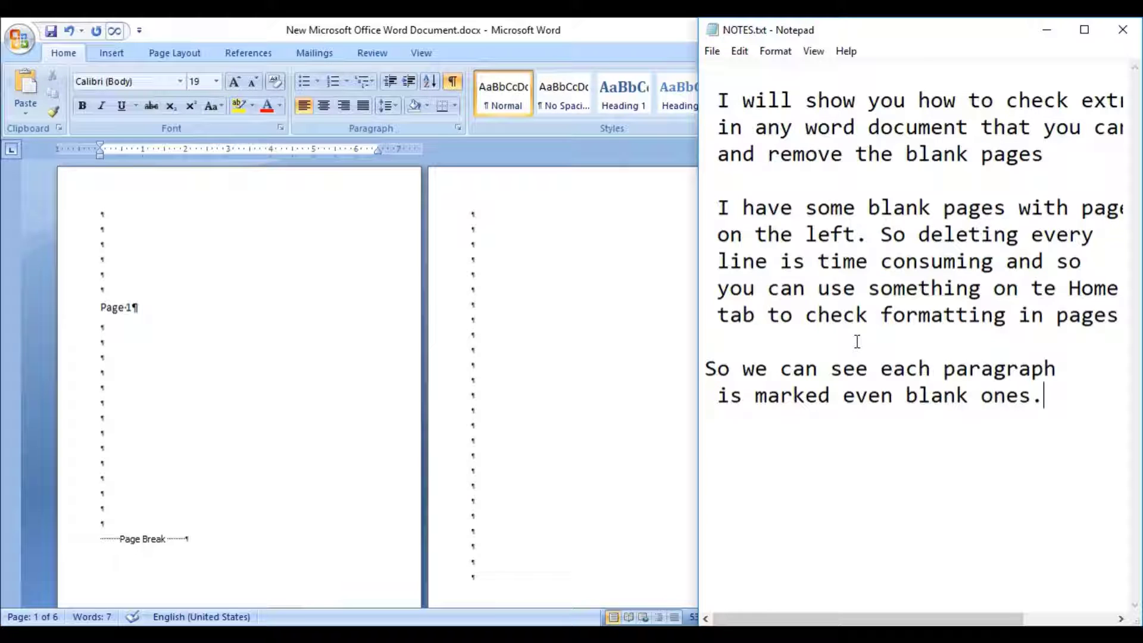
type("o ")
type("select")
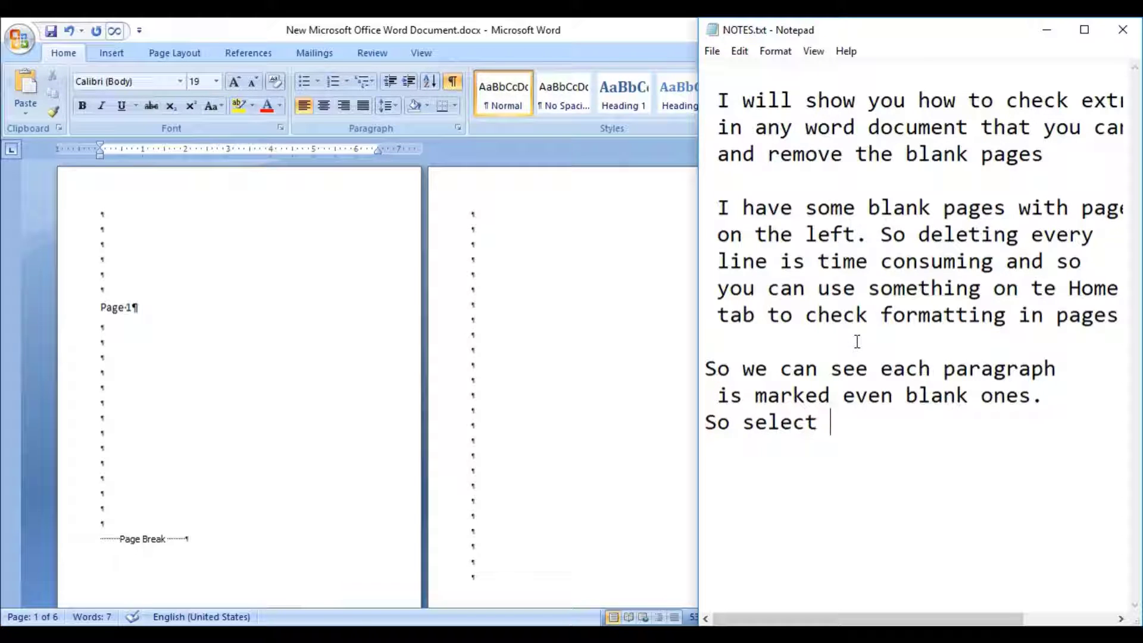
type(" unwante")
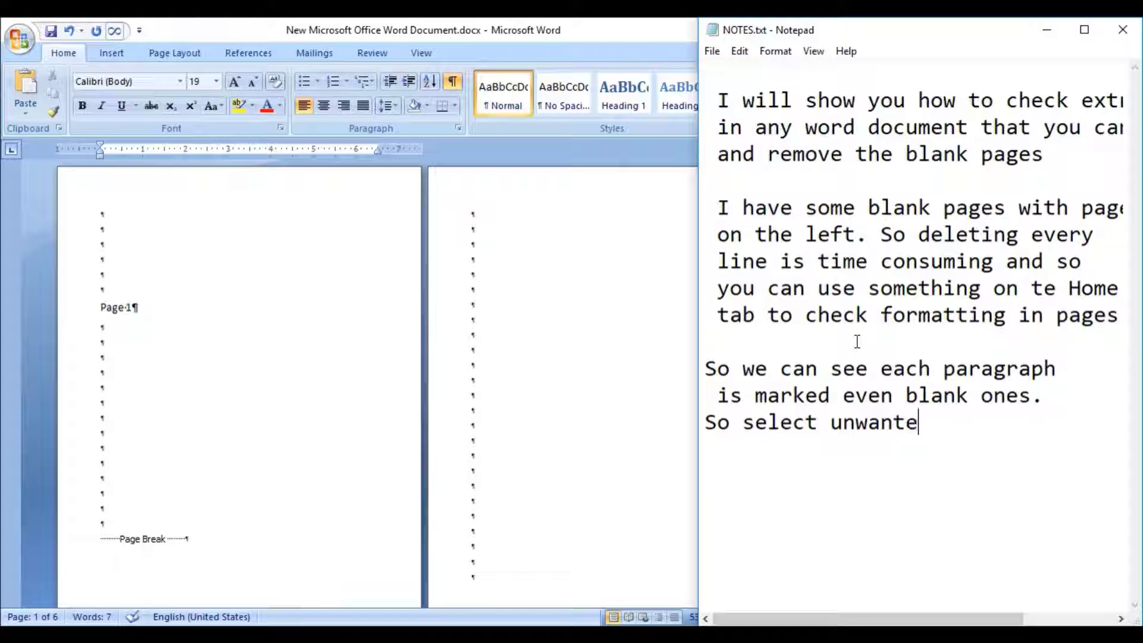
type("d ones a")
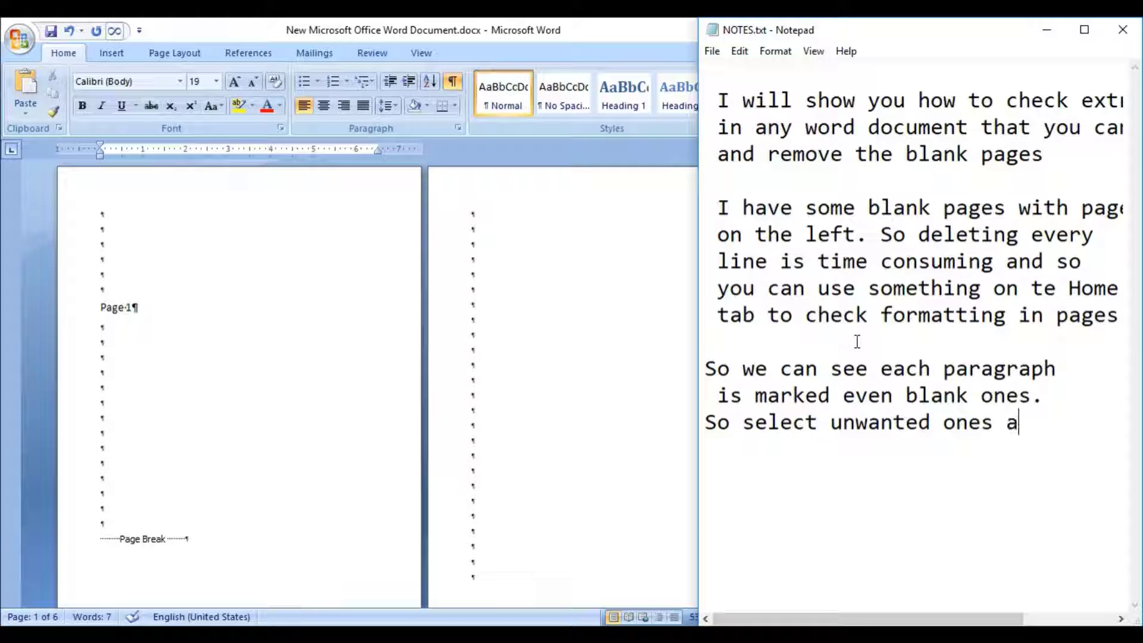
type("d delete")
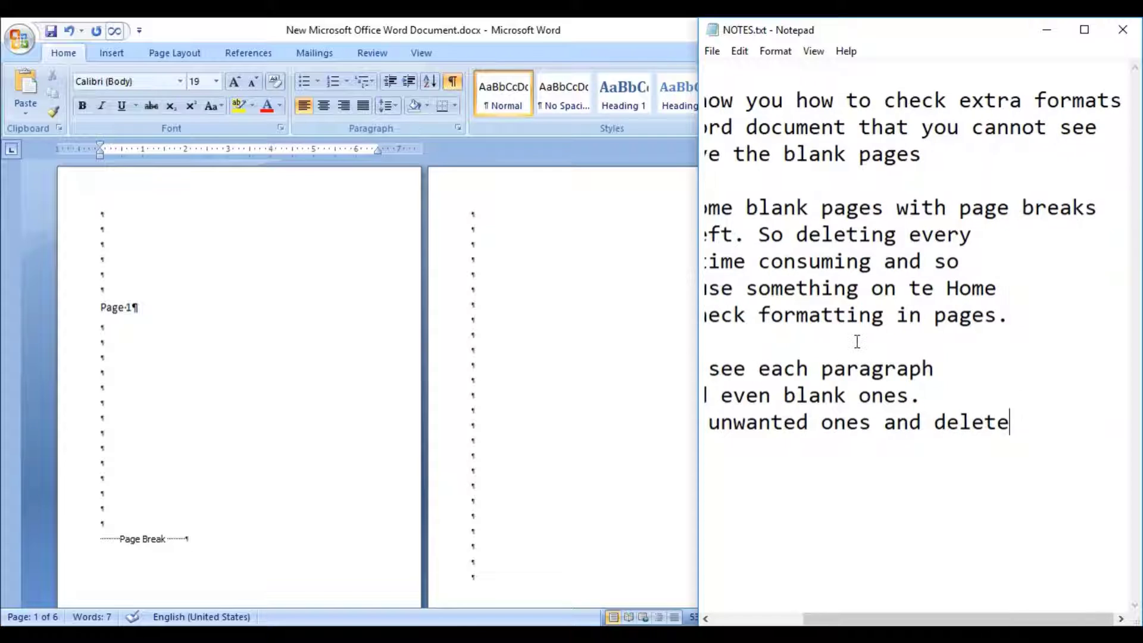
key("Return")
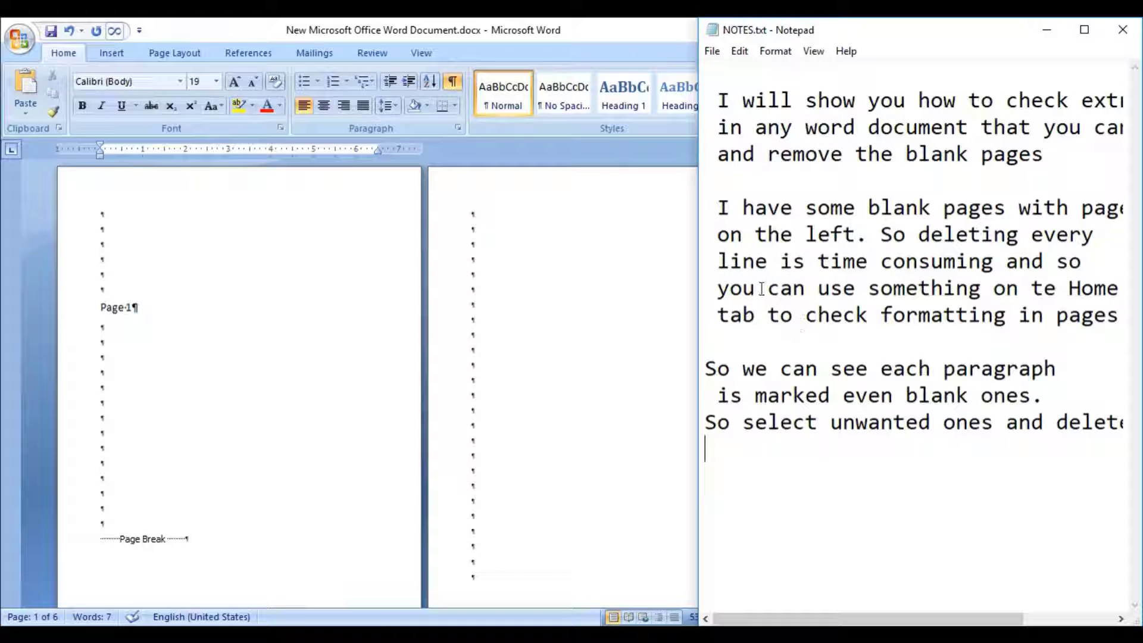
- Select and delete the blank paragraph marks on the second page
left_click(599, 330)
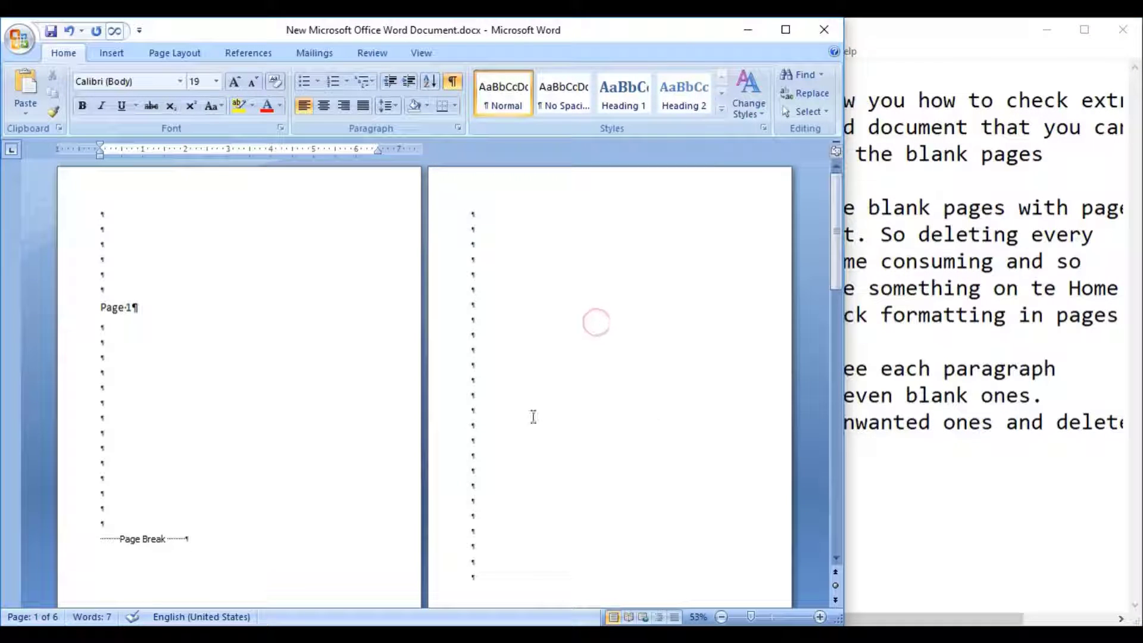
left_click(490, 427)
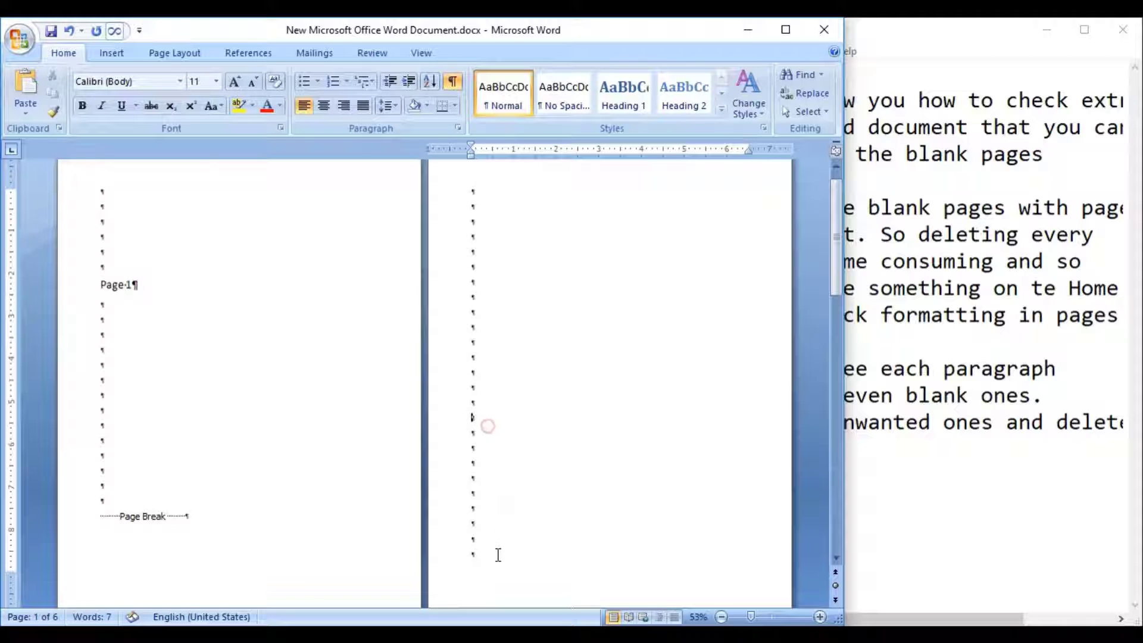
mouse_move(485, 426)
left_mouse_down()
mouse_move(475, 546)
mouse_move(472, 209)
left_mouse_up()
left_click(519, 473)
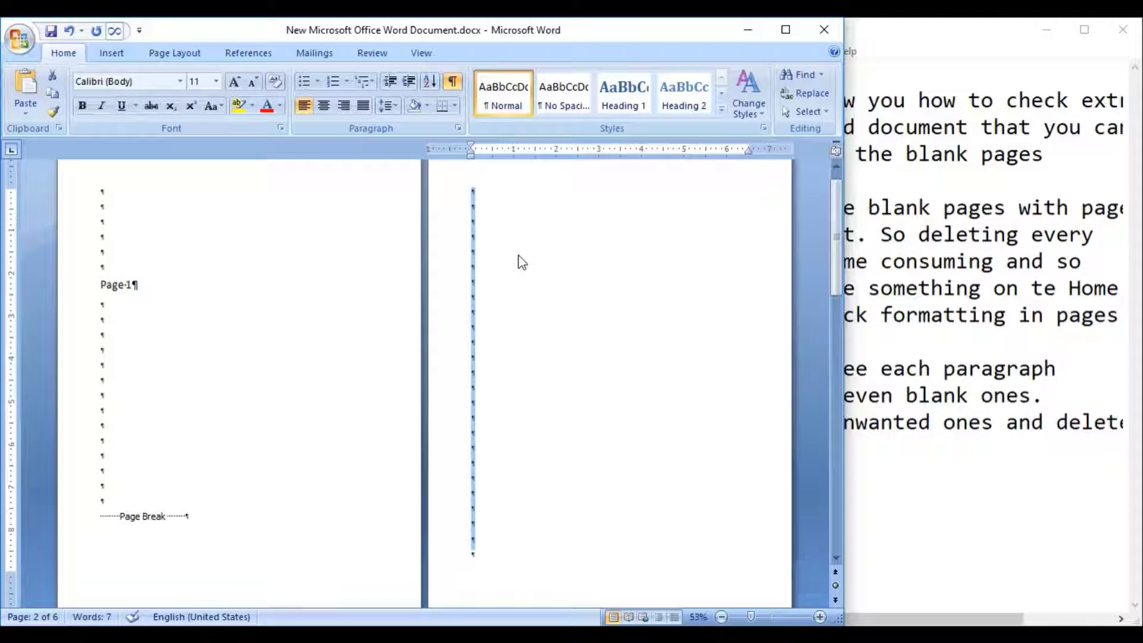
key("Delete")
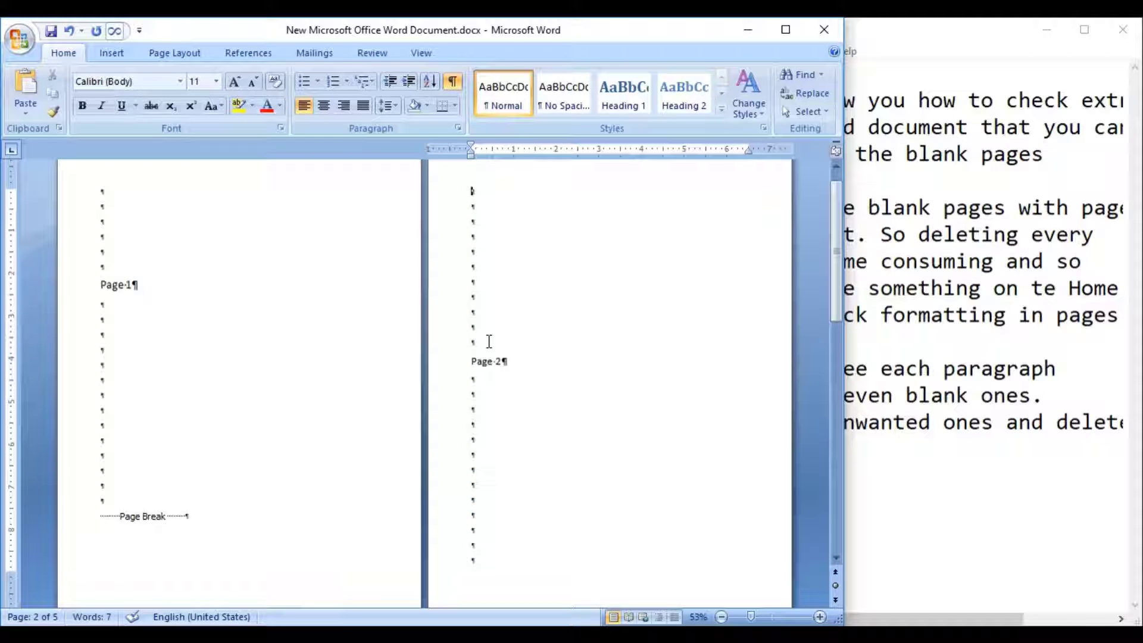
- Delete the column of blank paragraphs on the left page, bringing the document to 3 pages
left_click(503, 355)
scroll(512, 309, "down", 2)
scroll(517, 270, "down", 3)
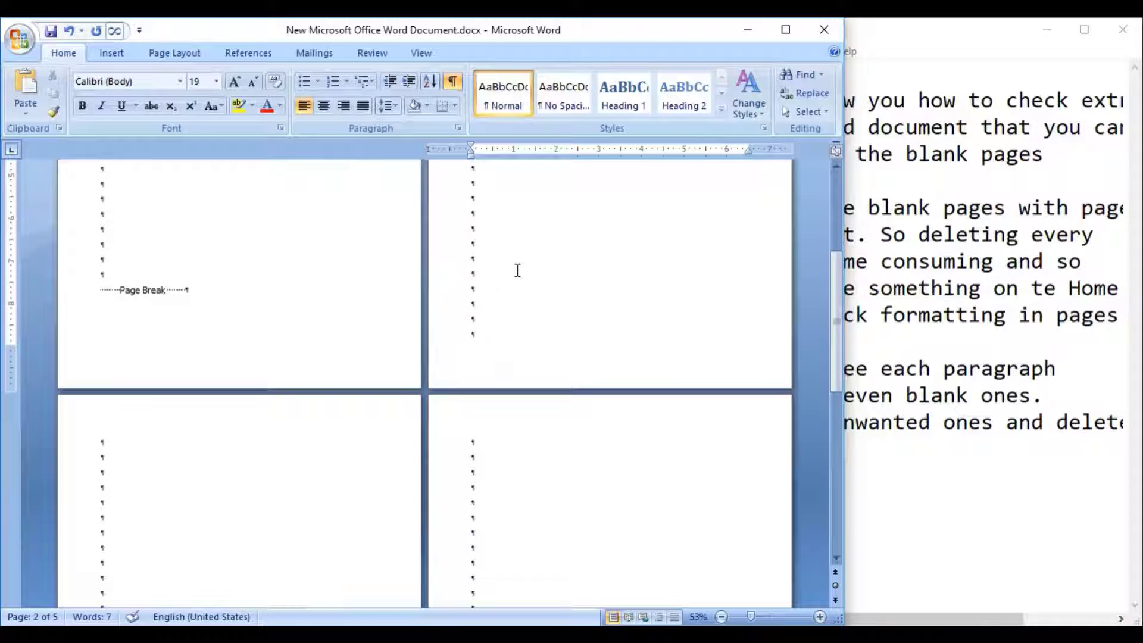
scroll(517, 270, "down", 4)
scroll(515, 269, "down", 2)
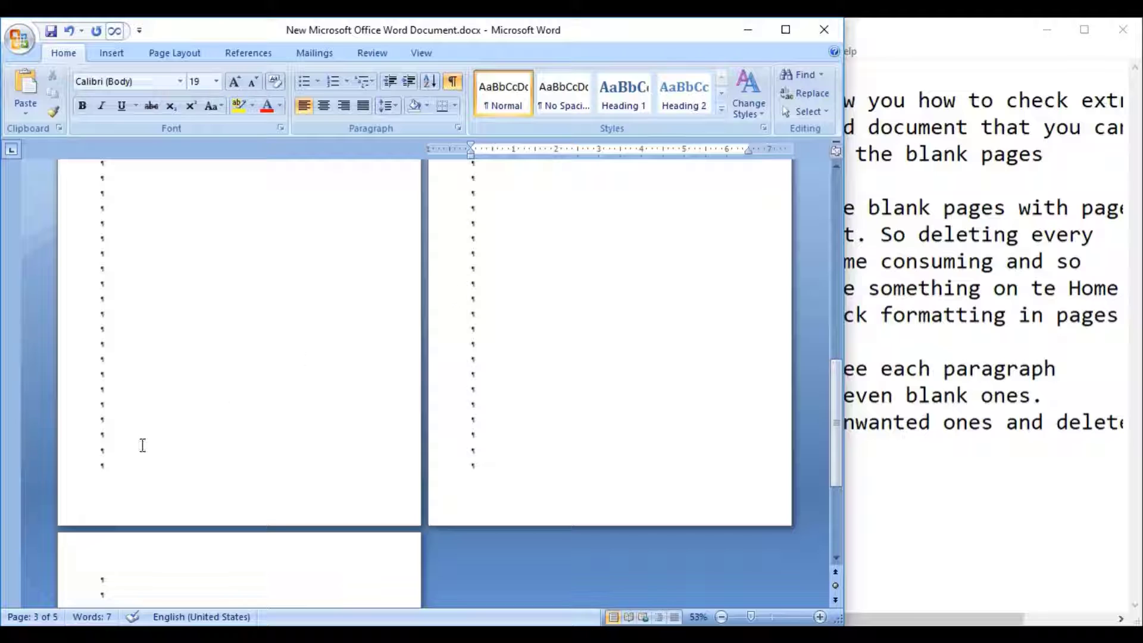
left_click(122, 463)
key("shift+Up")
key("shift+Up")
key("shift+Up")
key("Delete")
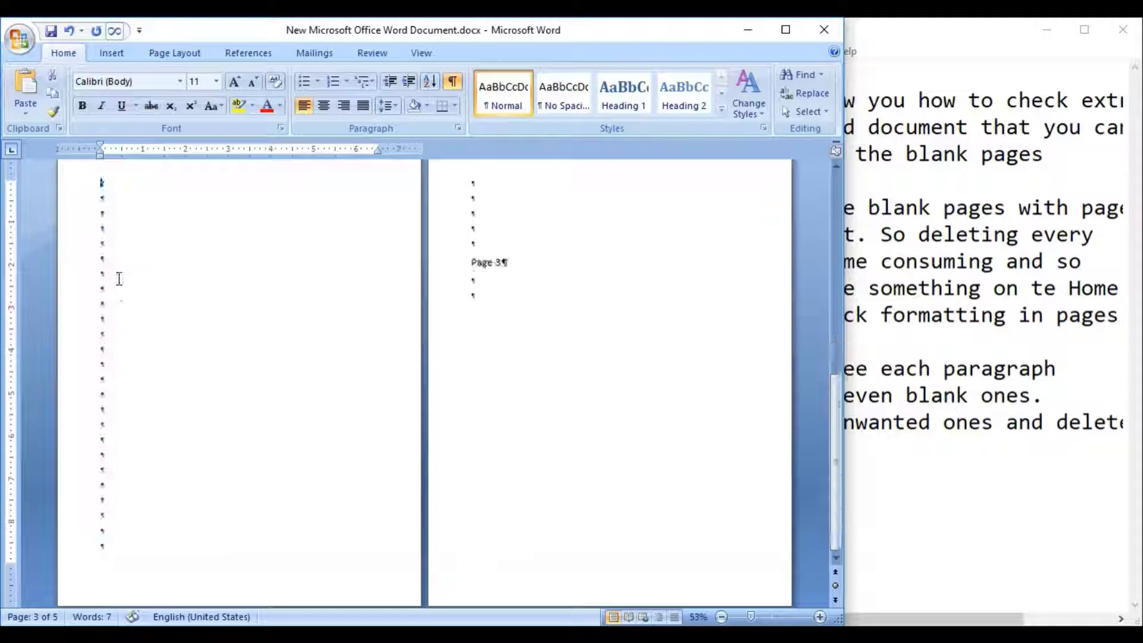
left_click_drag(112, 538, 106, 189)
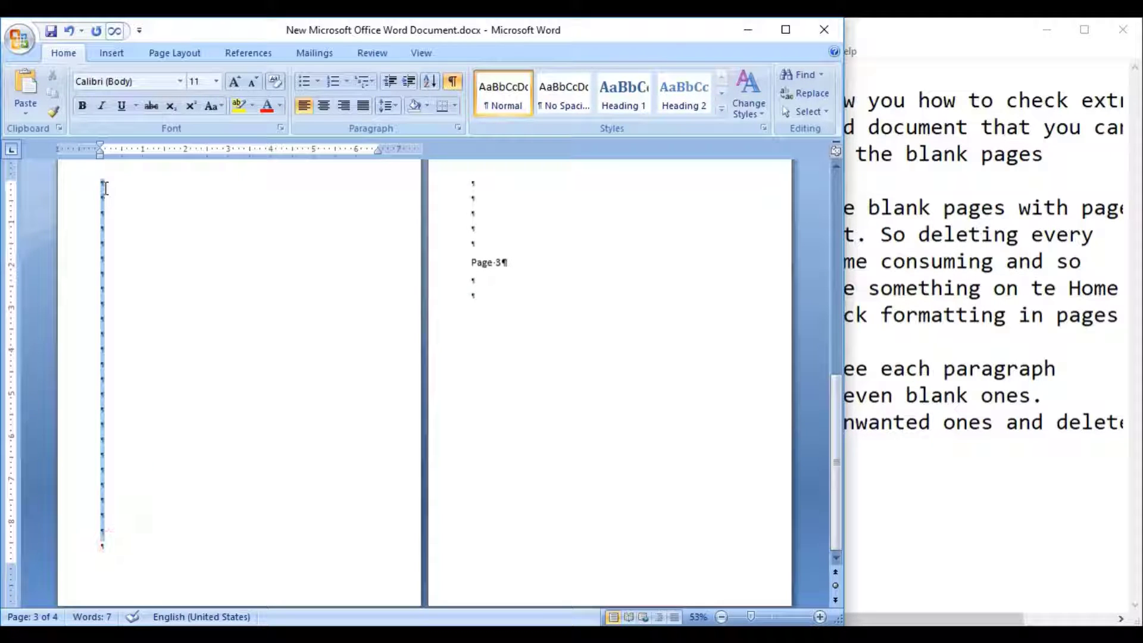
key("Delete")
scroll(205, 289, "up", 1)
scroll(214, 301, "up", 1)
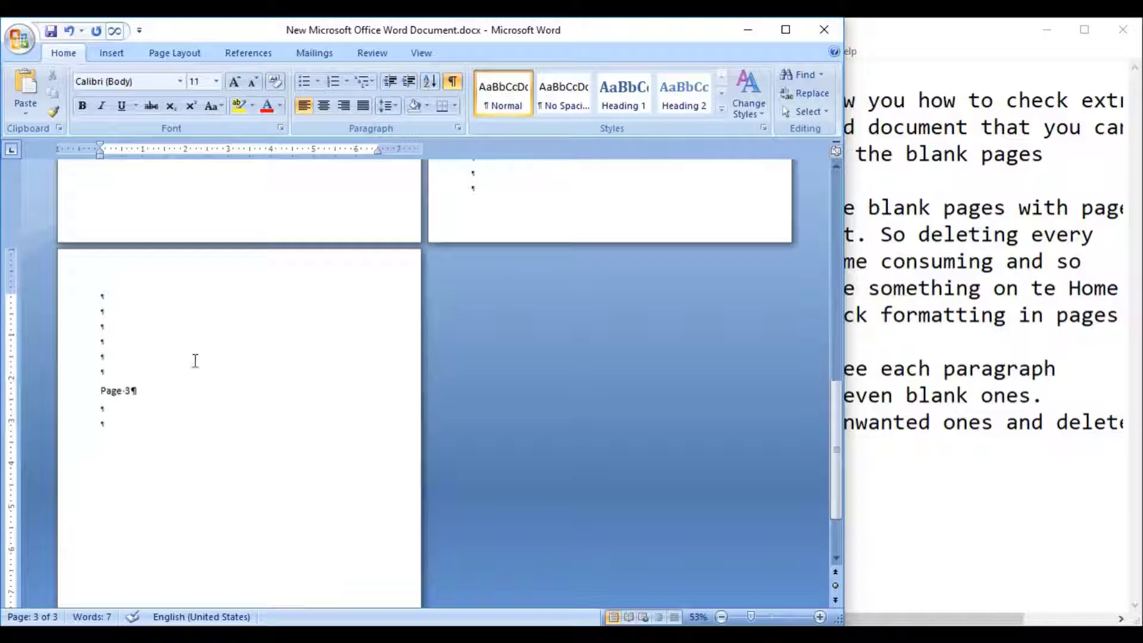
scroll(194, 360, "up", 1)
scroll(196, 375, "up", 3)
scroll(210, 384, "up", 1)
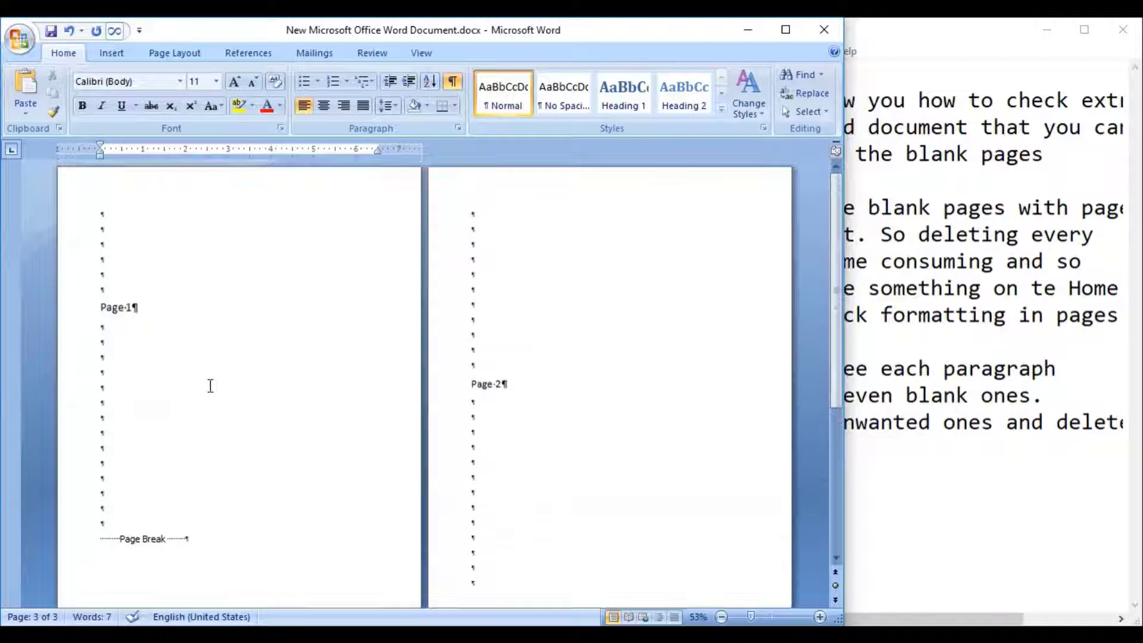
- Delete the page break below 'Page 1'
scroll(218, 384, "down", 1)
double_click(194, 494)
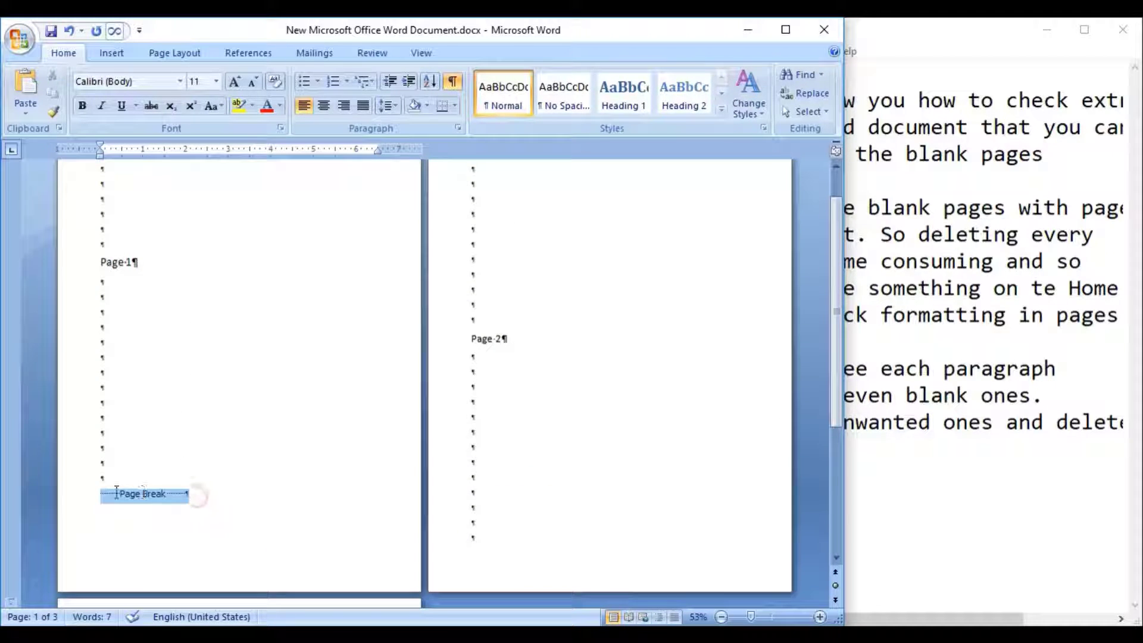
key("Delete")
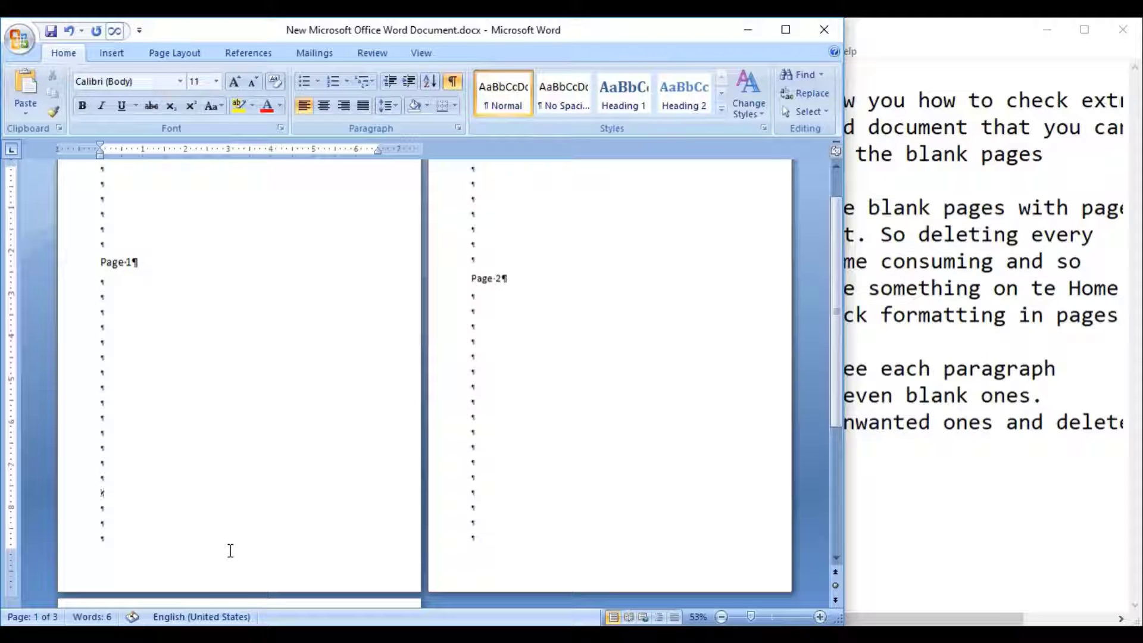
- Add empty paragraphs before 'Page 3' to push it further down its page
scroll(491, 456, "up", 1)
scroll(334, 436, "down", 2)
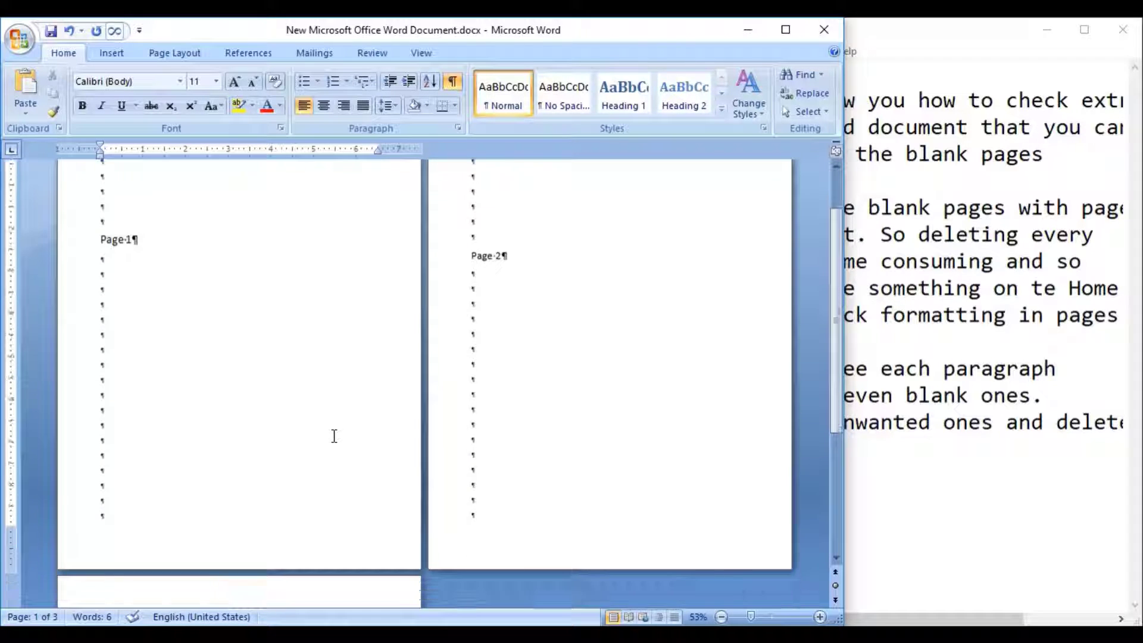
scroll(334, 437, "down", 2)
scroll(335, 440, "down", 2)
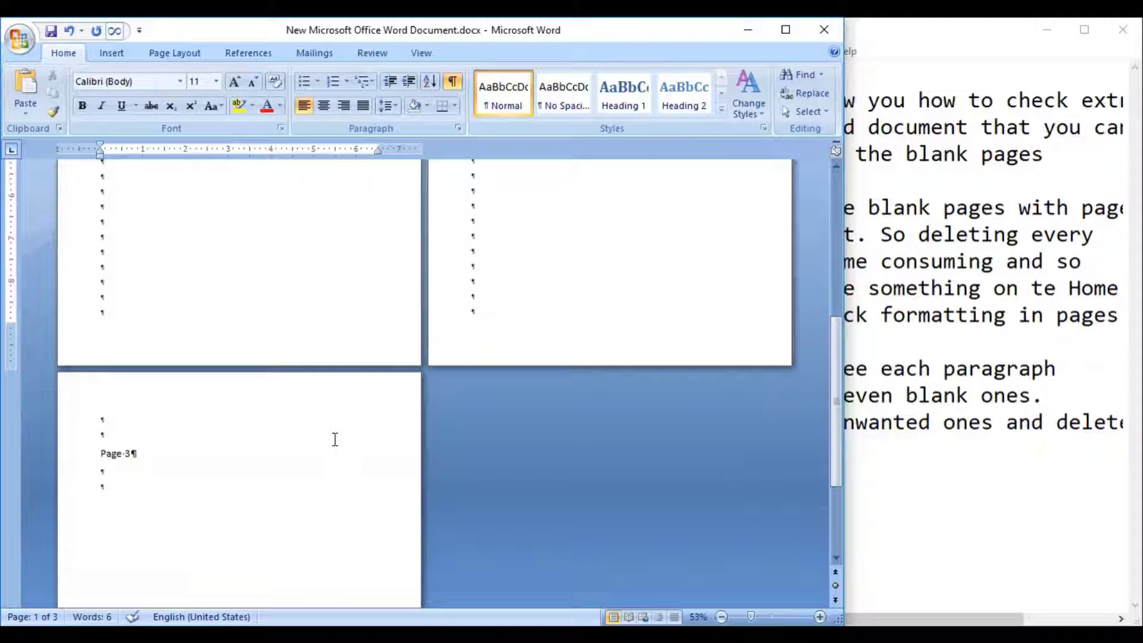
left_click(133, 421)
key("Return")
key("Return")
key("Return")
key("Return")
key("Return")
key("Return")
key("Return")
key("Return")
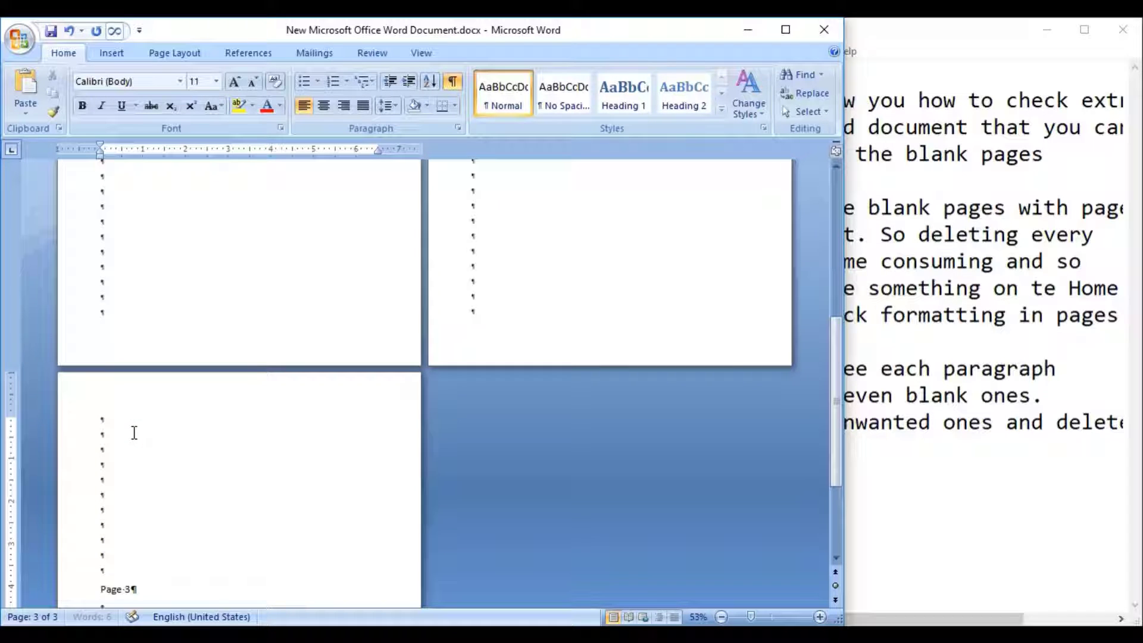
scroll(137, 430, "down", 3)
scroll(146, 426, "up", 2)
scroll(145, 426, "up", 5)
scroll(145, 426, "up", 2)
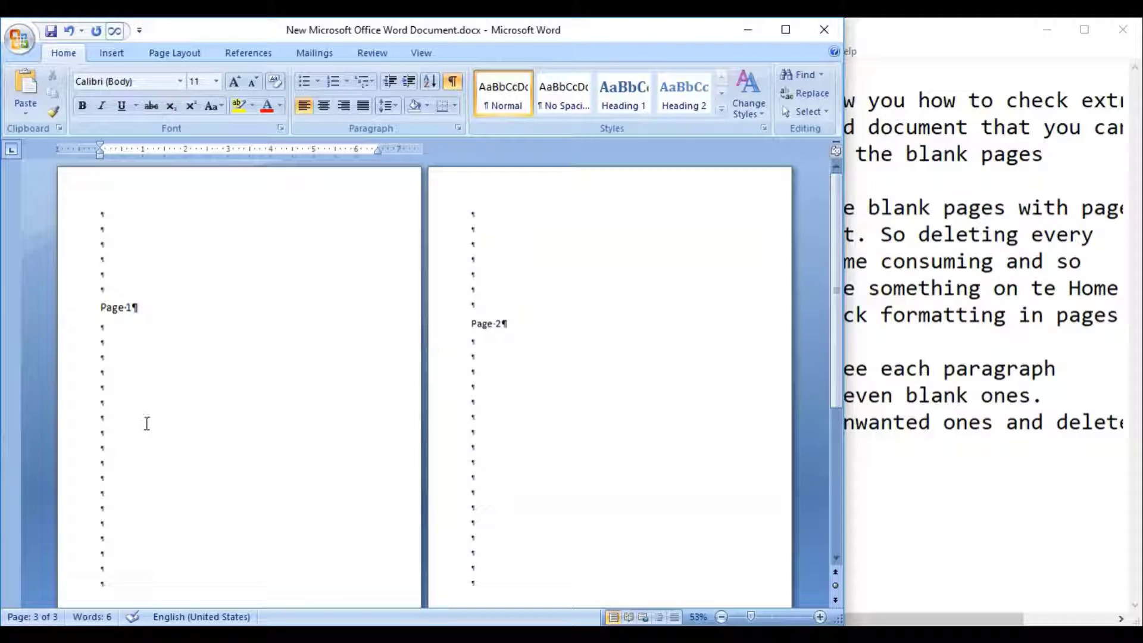
- Save the Word document and close the notes: blank pages and page-break gaps can be removed like this. Thanks
key("ctrl+s")
left_click(974, 472)
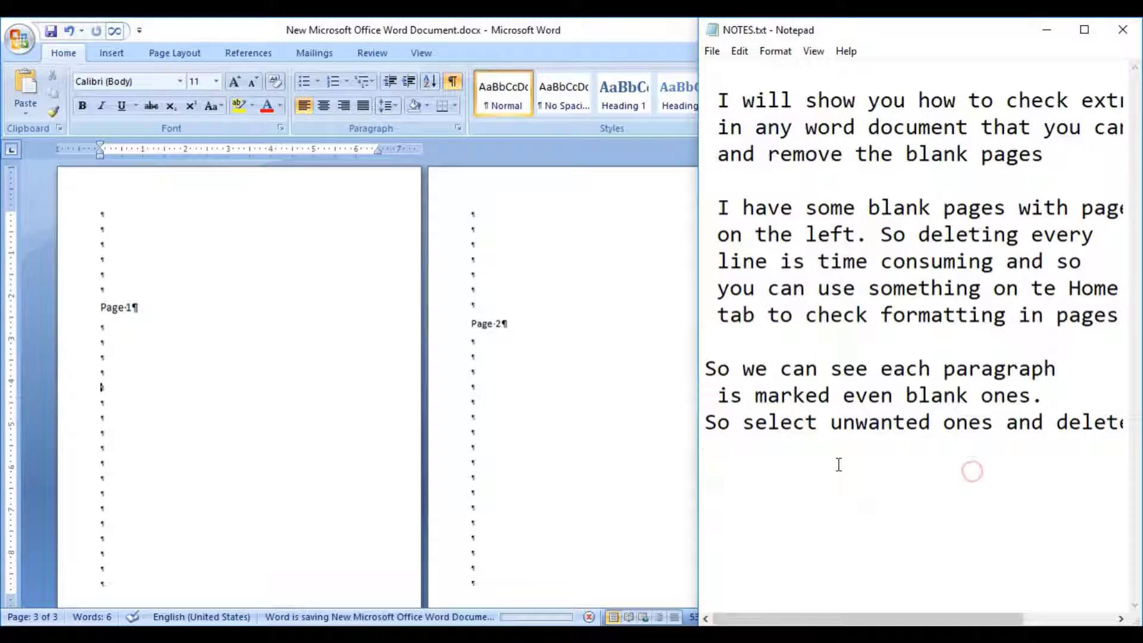
type("So all")
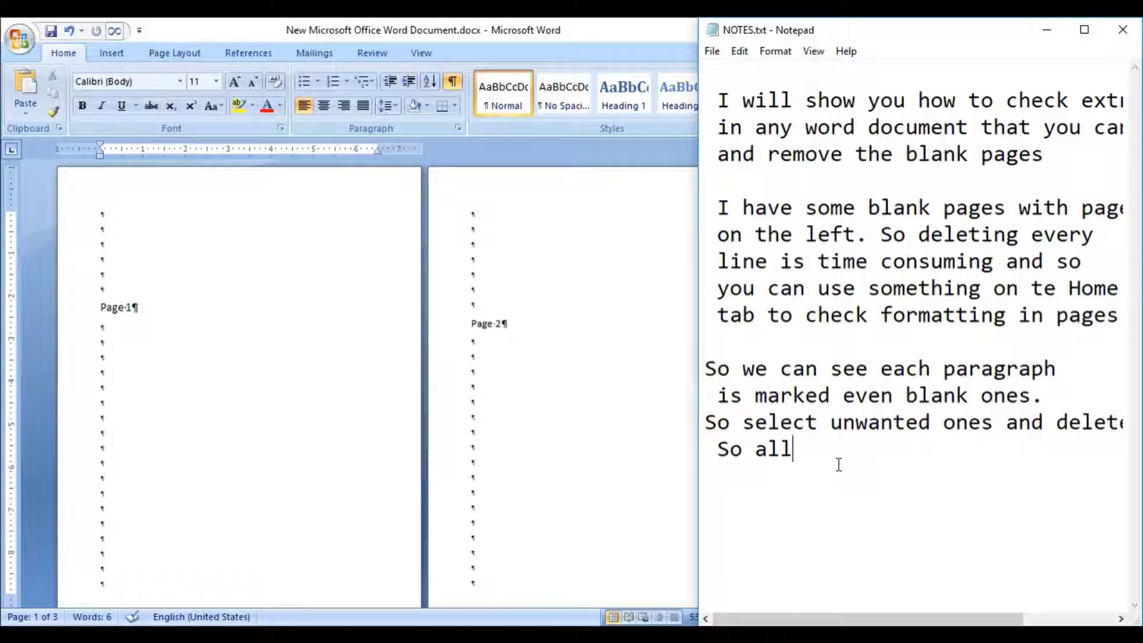
type(" blank pa")
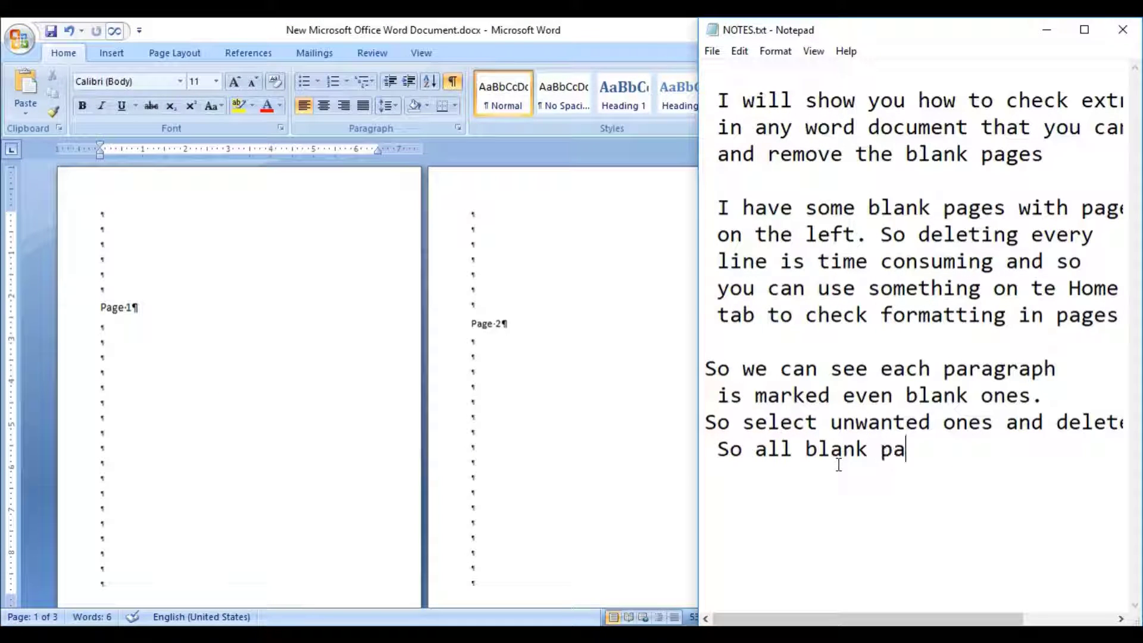
type("ges")
type(", and als")
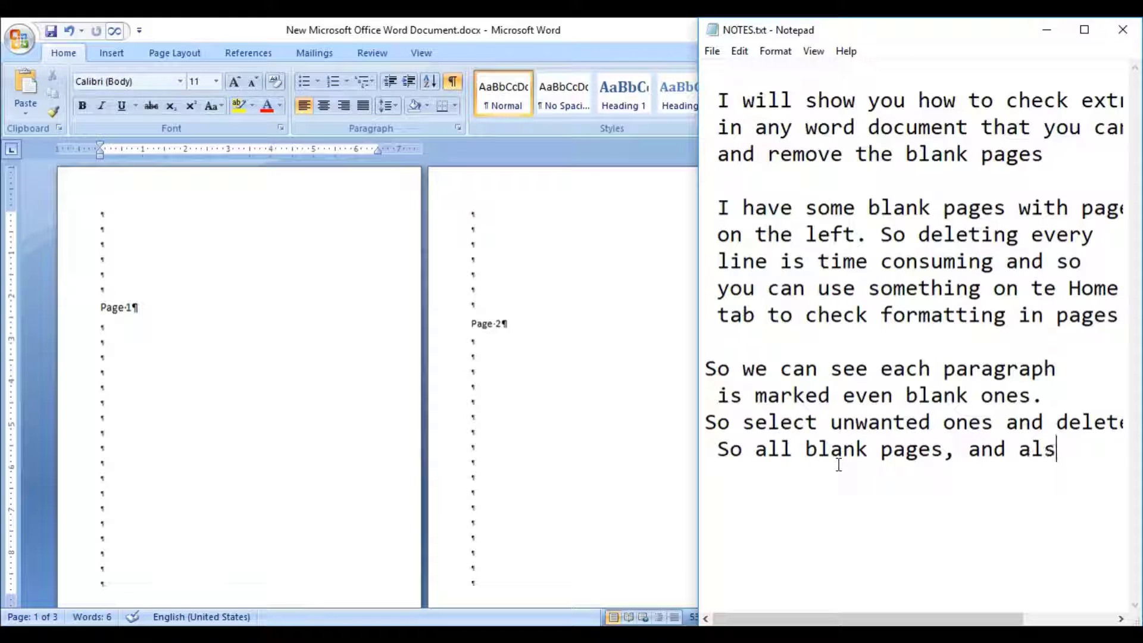
type("ga")
type("p on the bo")
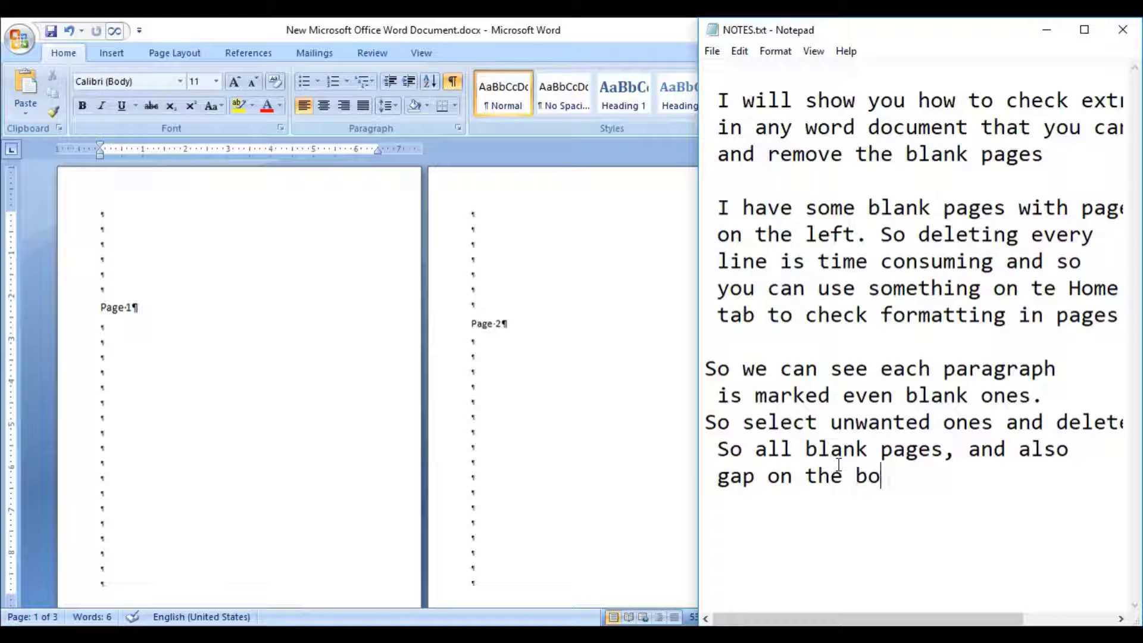
type("otm")
key("BackSpace")
key("BackSpace")
key("BackSpace")
type("ttom")
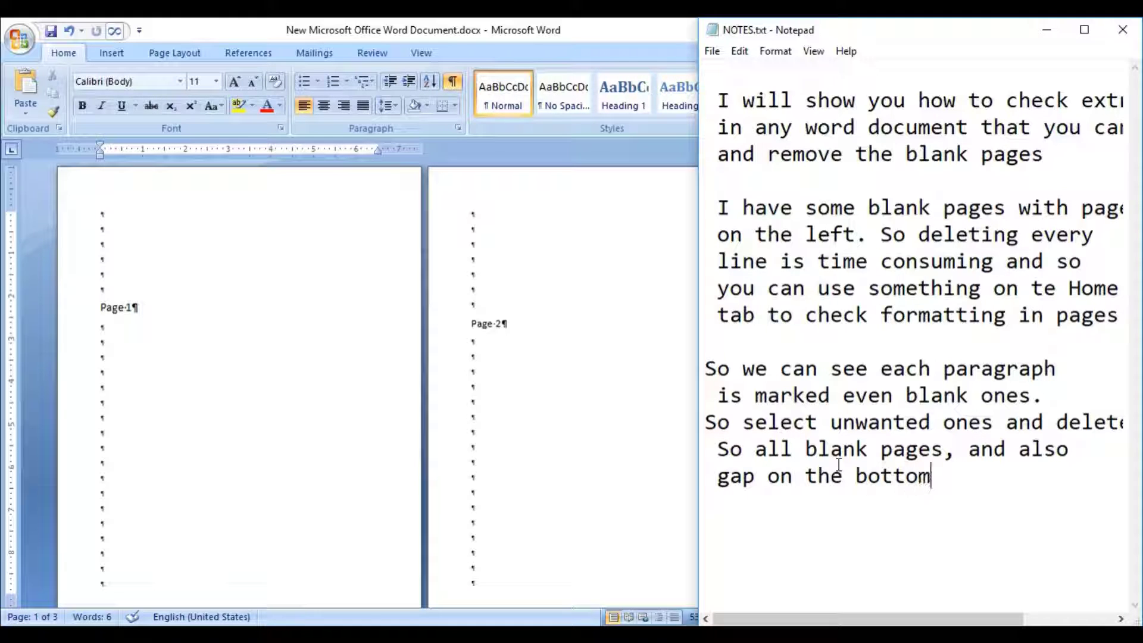
type(" created by")
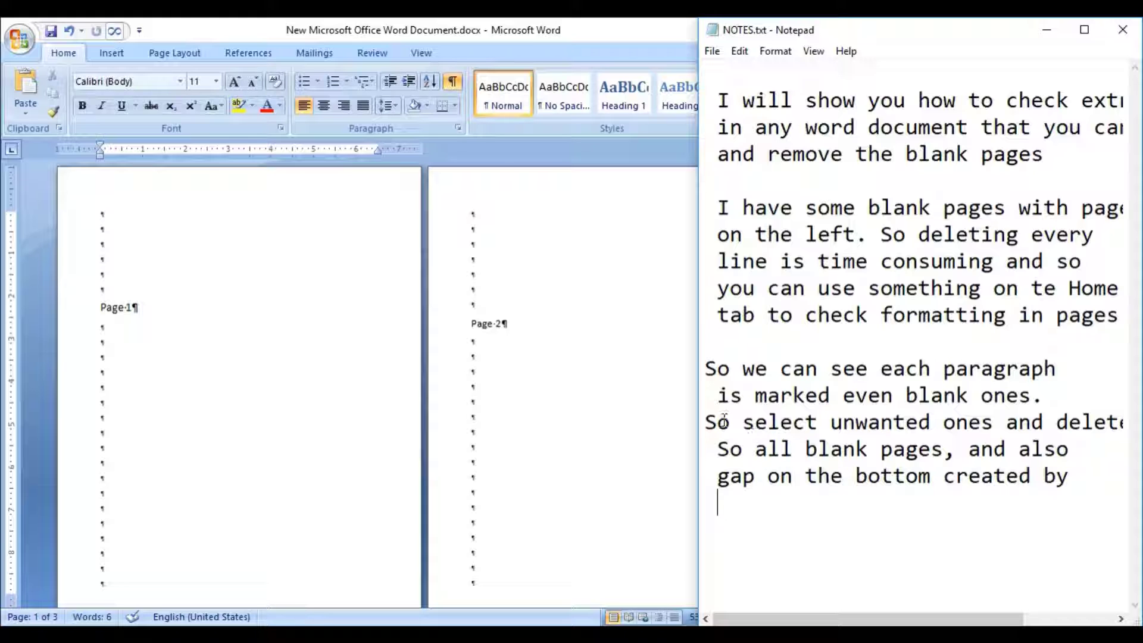
key("Return")
type("page bre")
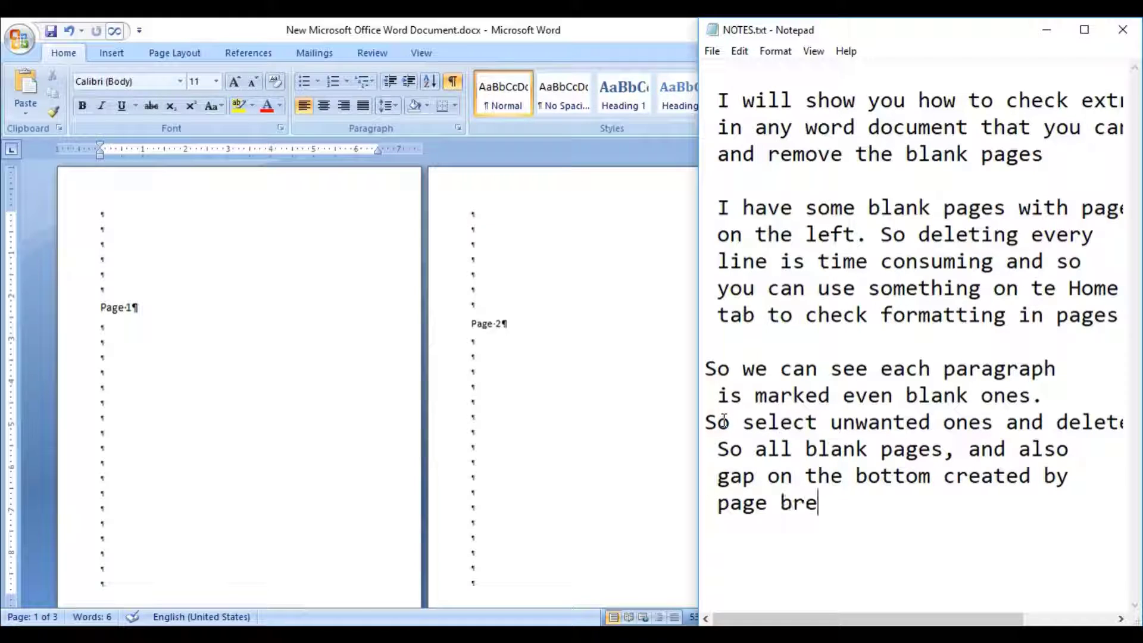
type("aks ar")
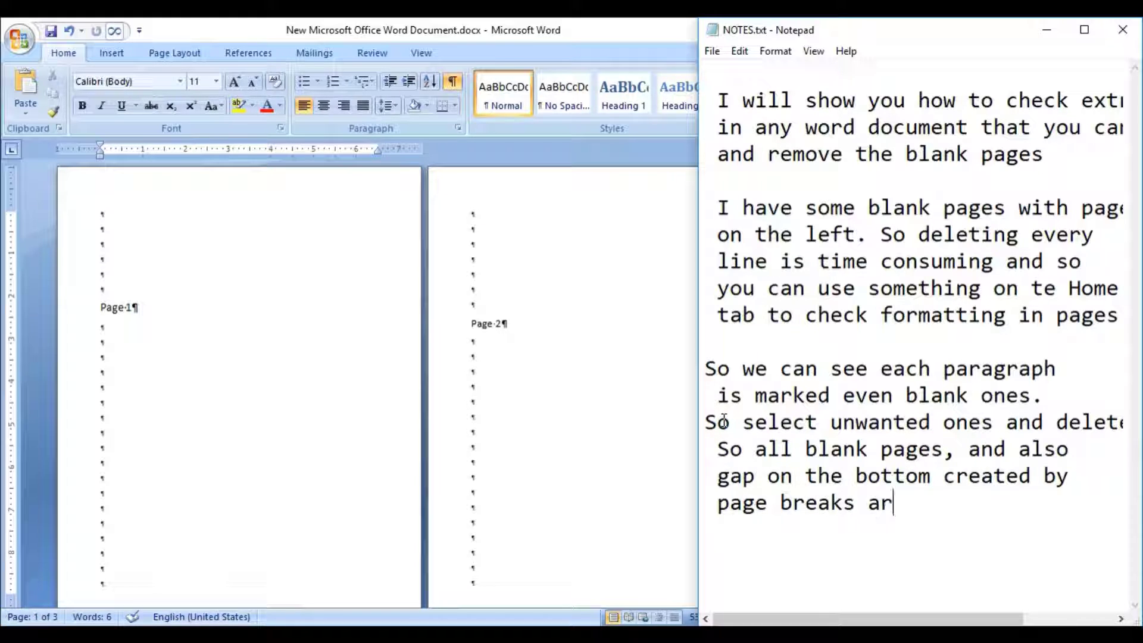
key("BackSpace")
key("BackSpace")
type("can be ")
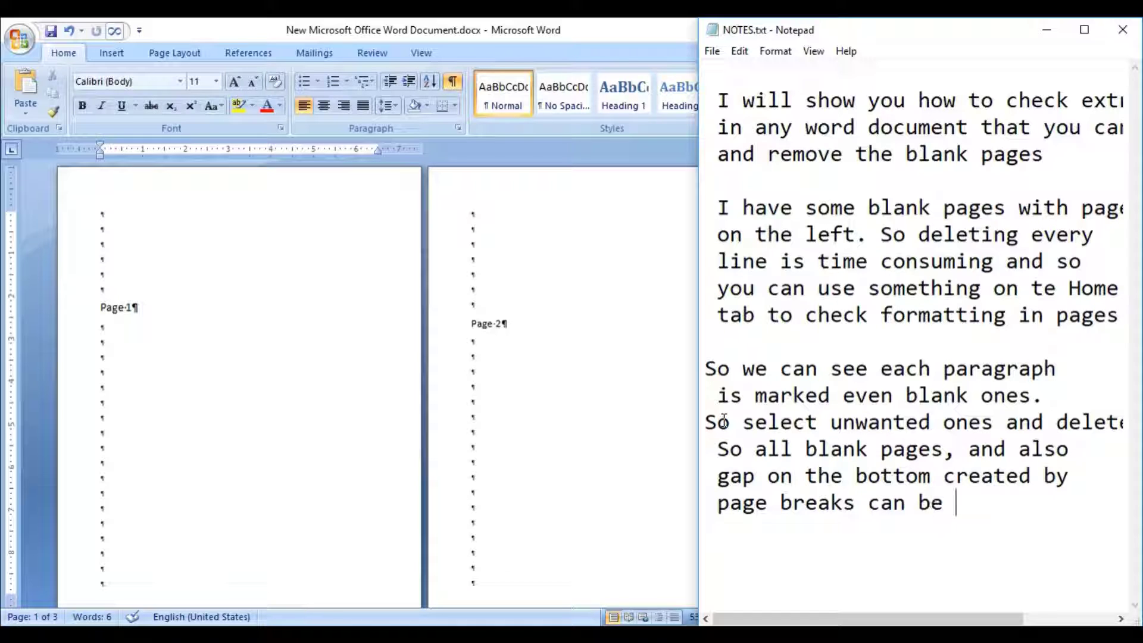
type("removed")
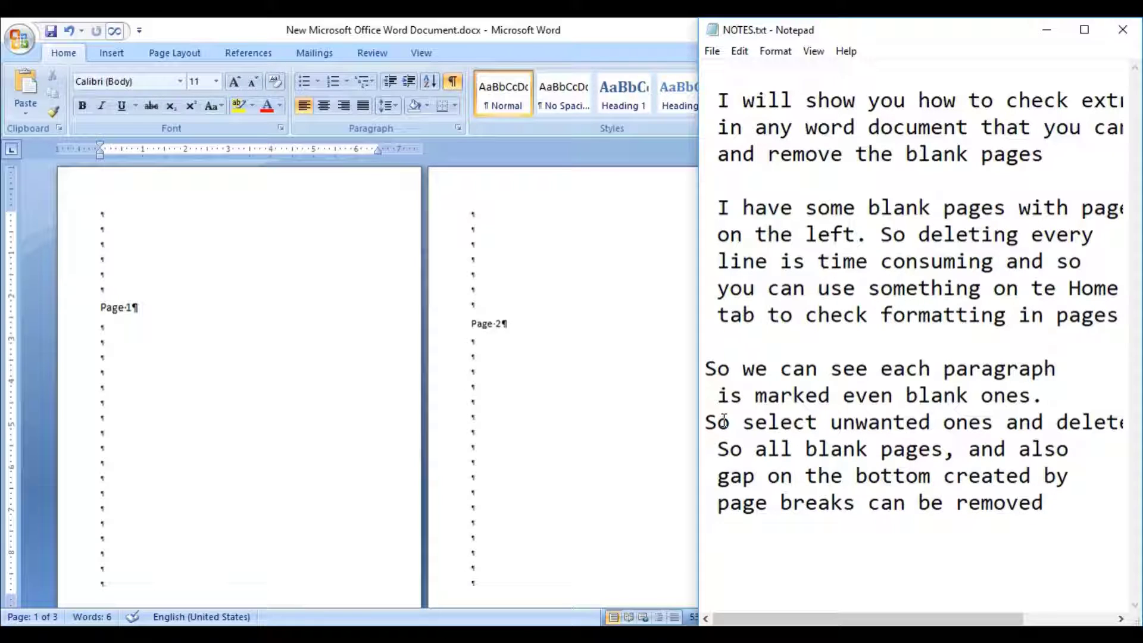
type(" like  ")
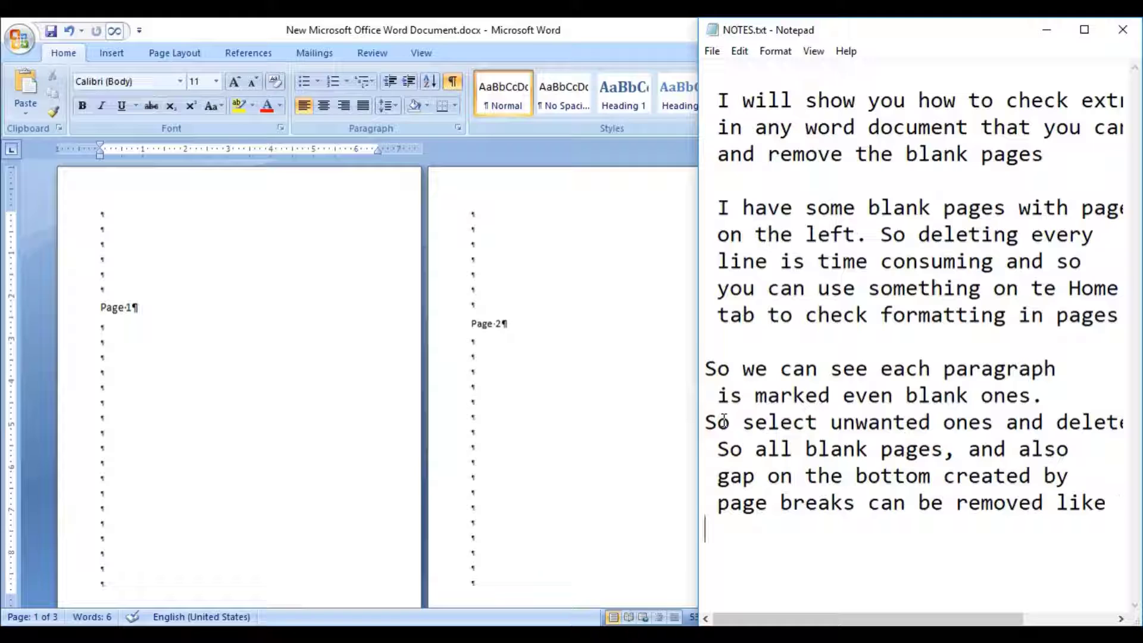
type("this.")
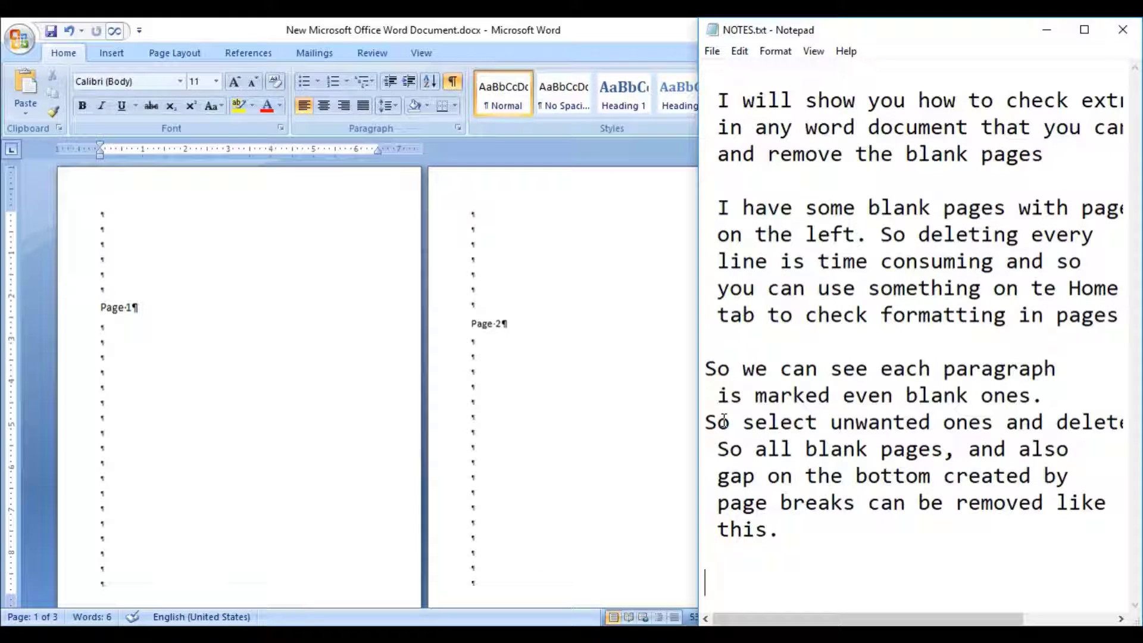
type("  Thanks")
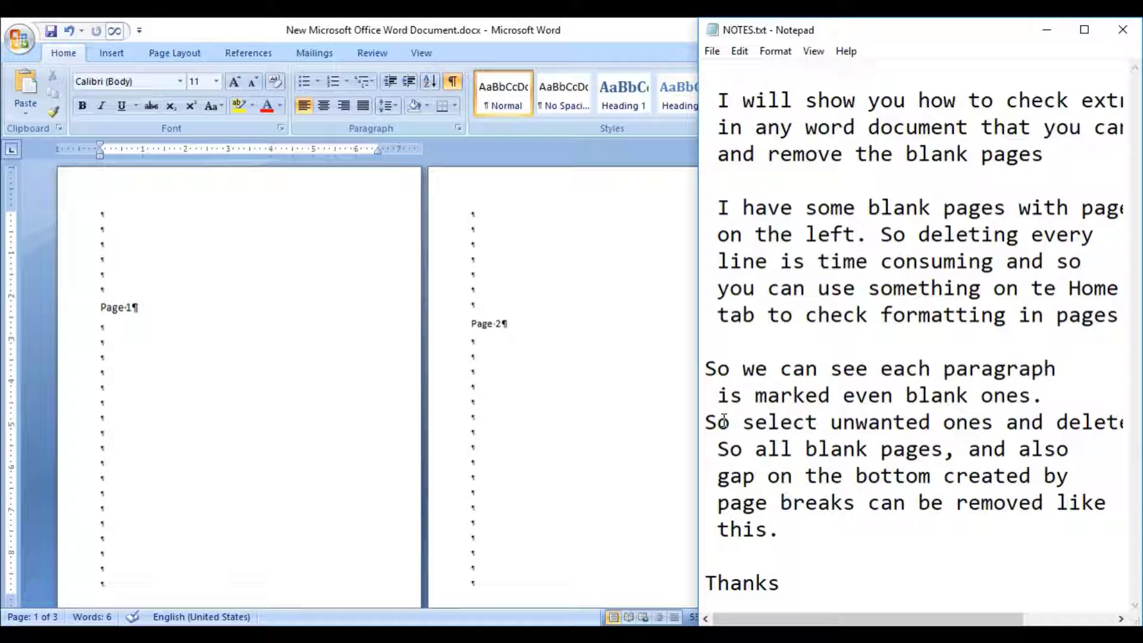